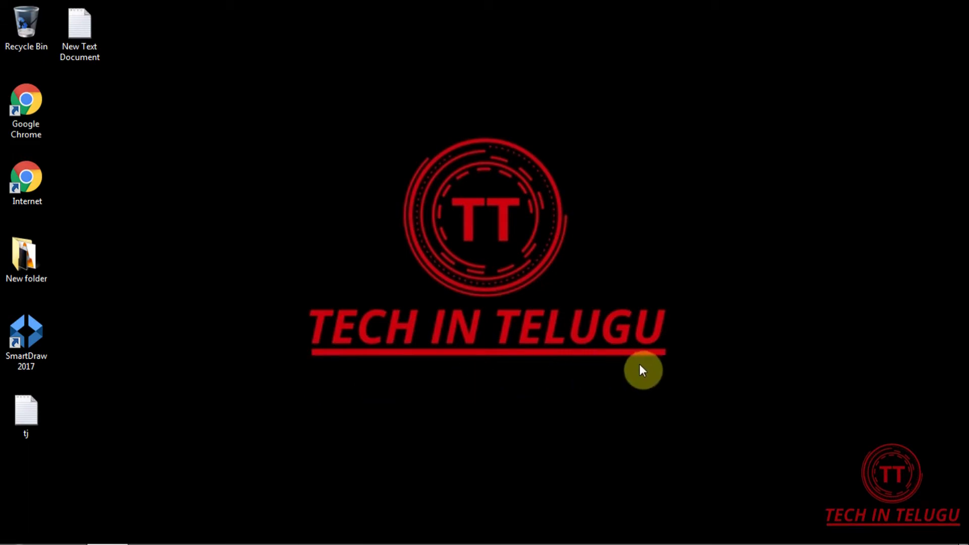
# Launch Avid Media Composer and confirm the Avid Media Composer edition in the MC Demo dialog
pyautogui.moveTo(498, 544)
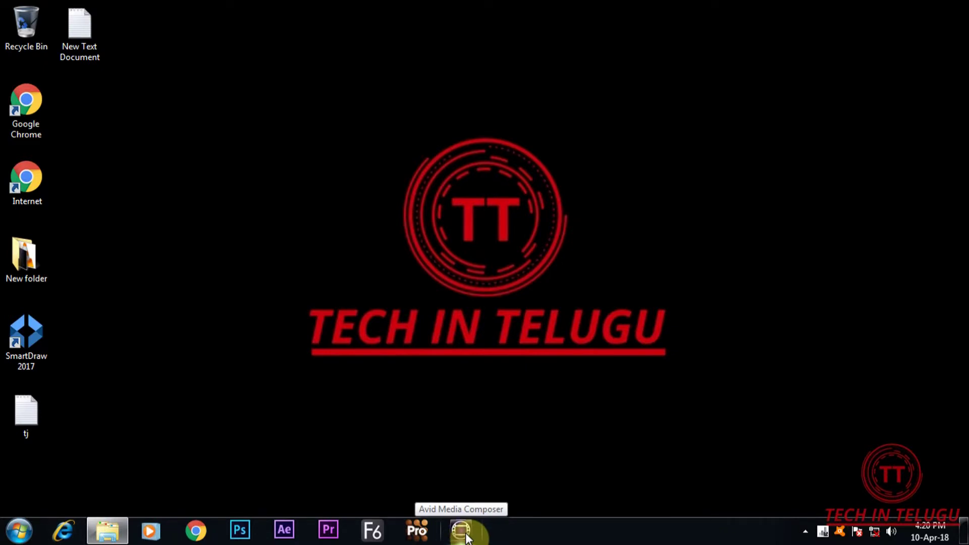
pyautogui.click(462, 534)
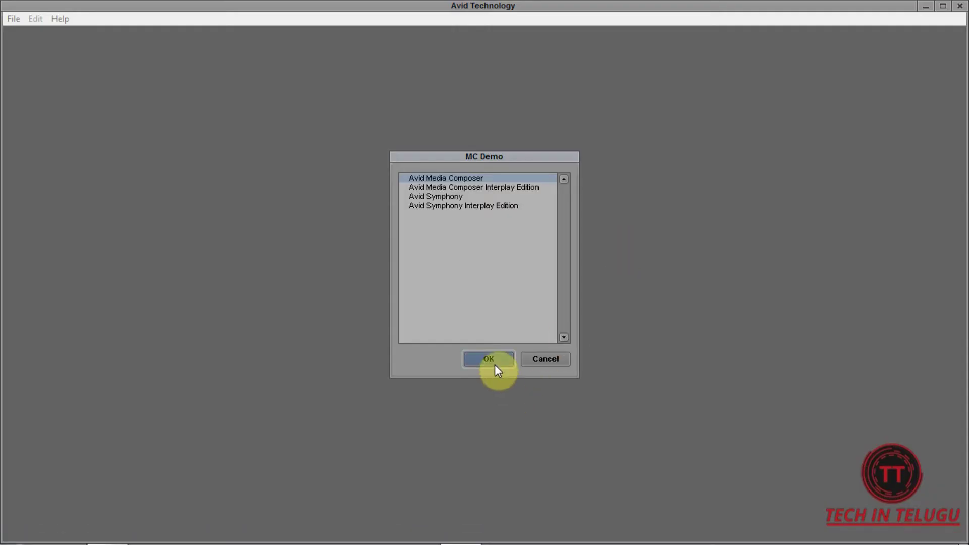
pyautogui.click(495, 364)
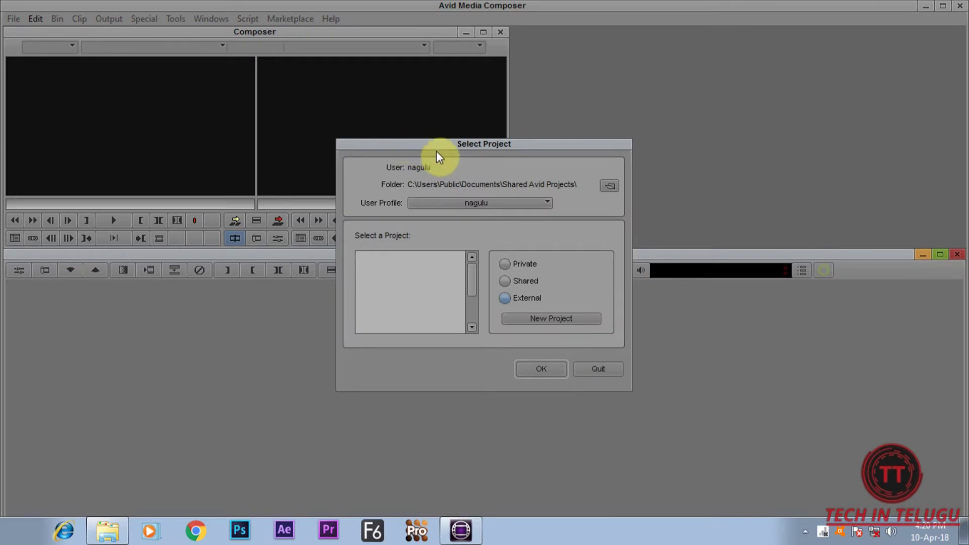
pyautogui.moveTo(441, 145); pyautogui.dragTo(434, 108)
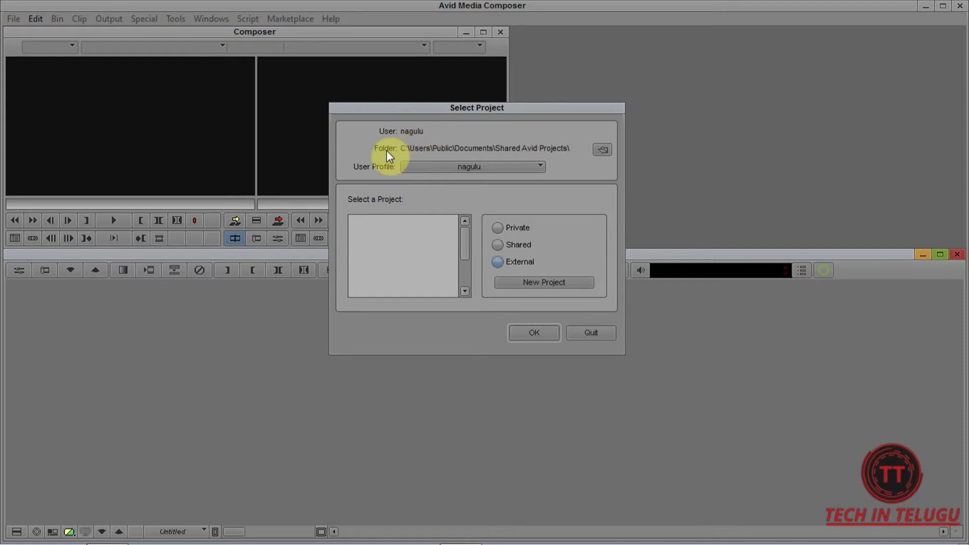
pyautogui.click(606, 150)
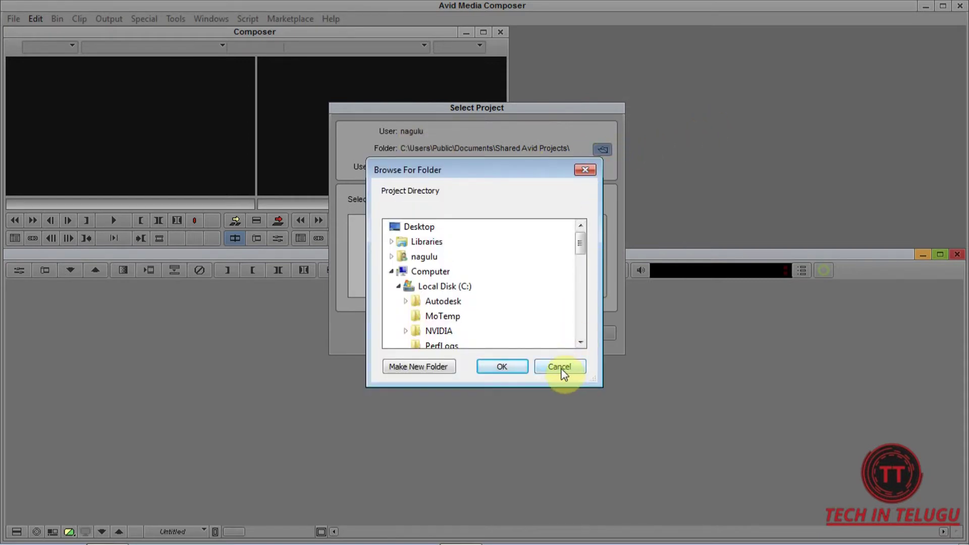
pyautogui.click(563, 367)
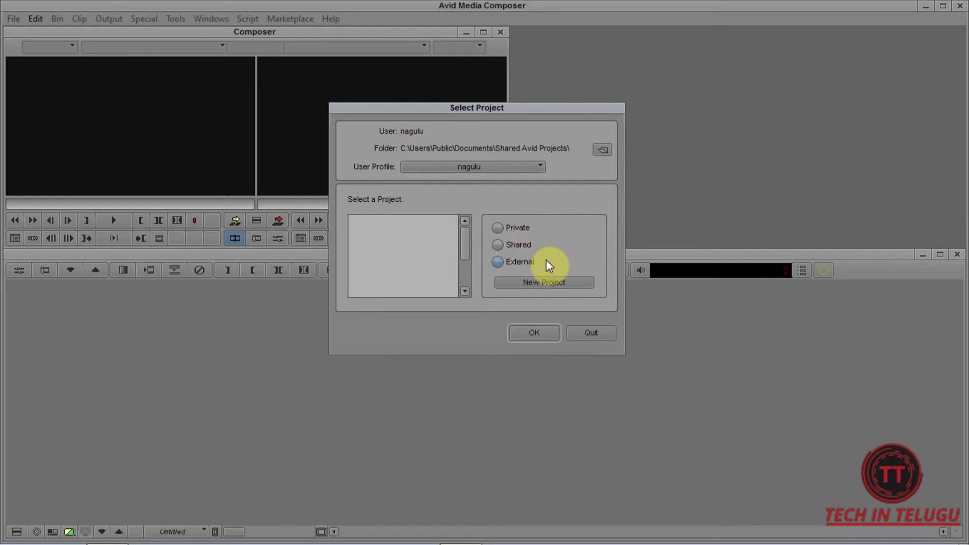
pyautogui.click(517, 227)
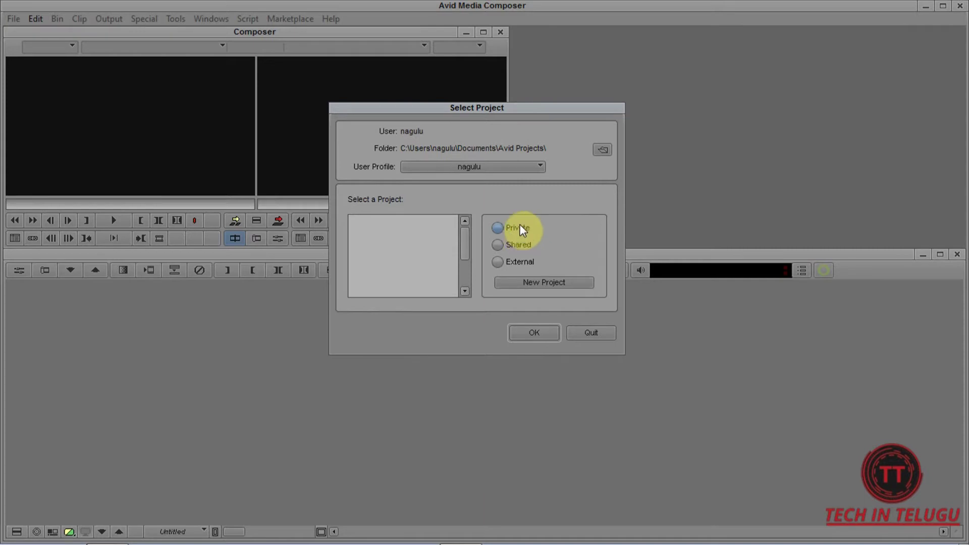
pyautogui.click(523, 245)
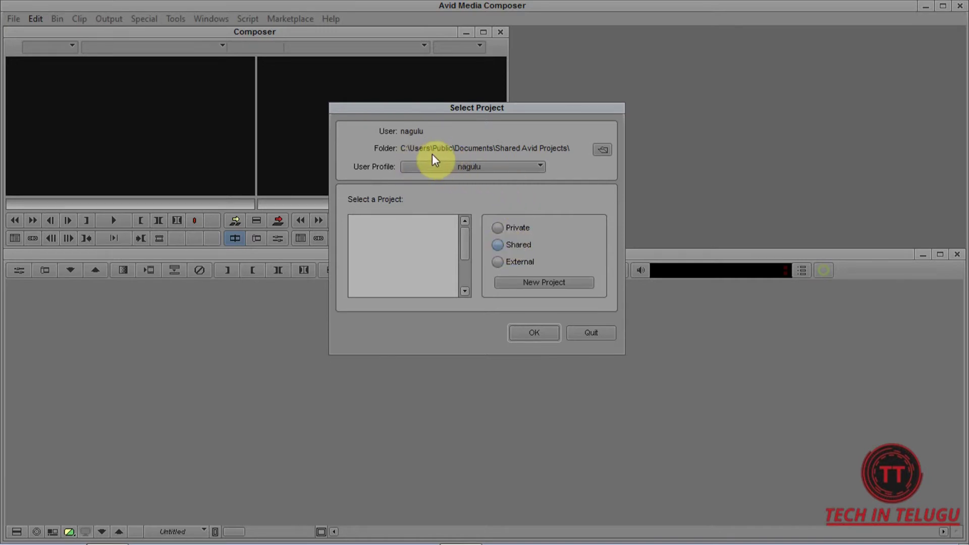
pyautogui.click(497, 229)
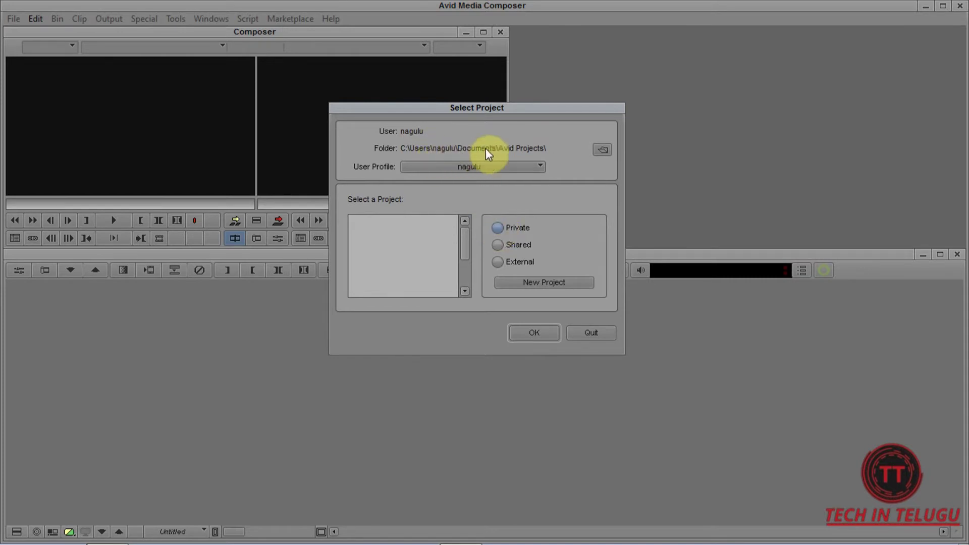
pyautogui.click(525, 261)
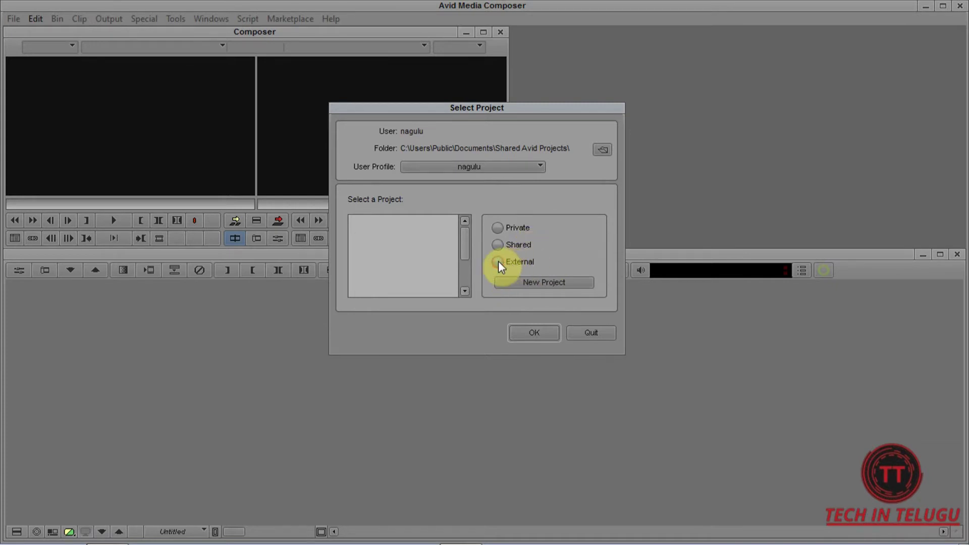
pyautogui.click(602, 151)
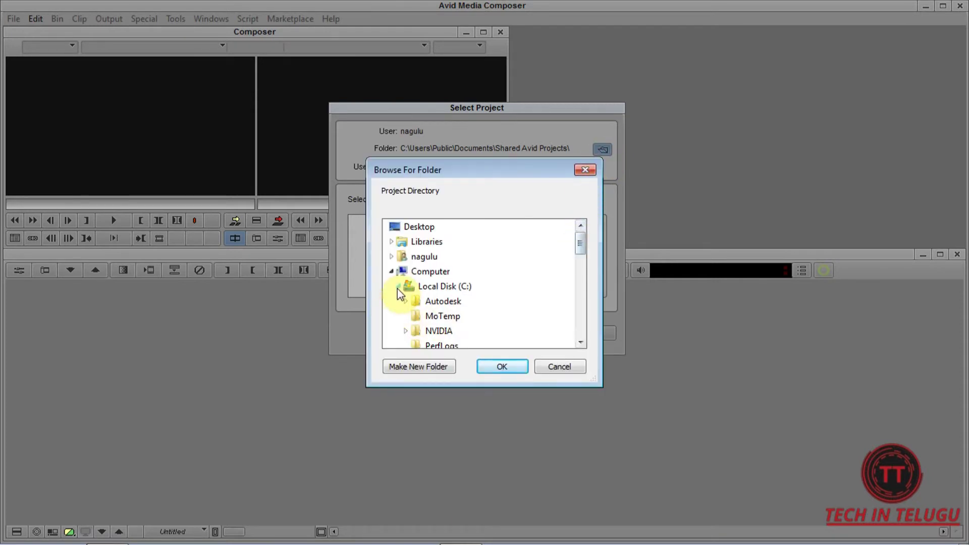
# Make a new folder 'avid class' on the 1TB ALL (D:) drive and use it as the projects folder
pyautogui.click(399, 286)
pyautogui.doubleClick(427, 302)
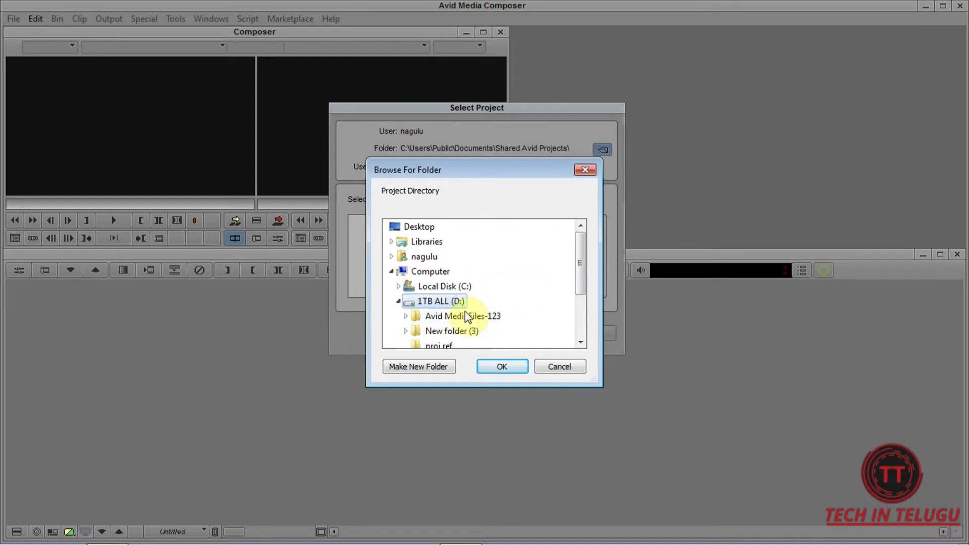
pyautogui.click(435, 367)
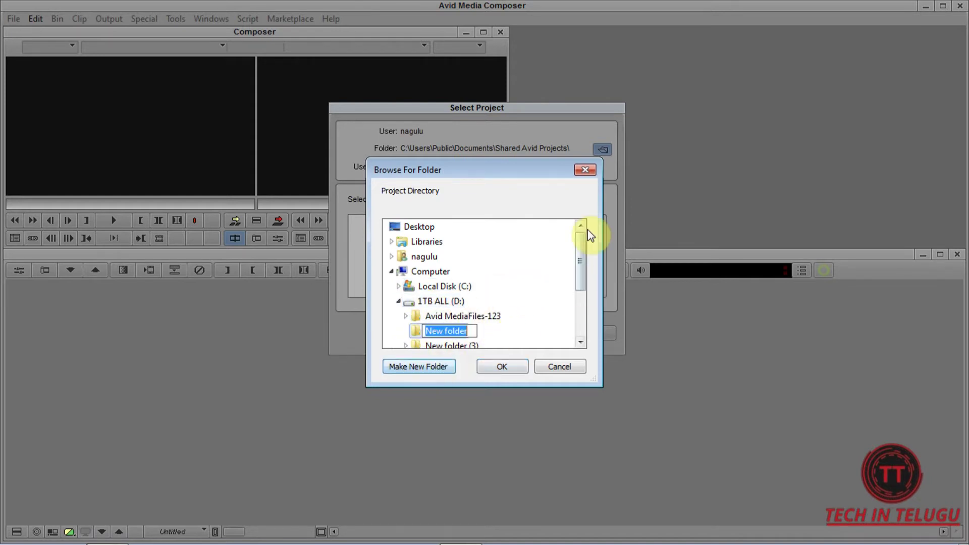
pyautogui.write('avu')
pyautogui.press('BackSpace')
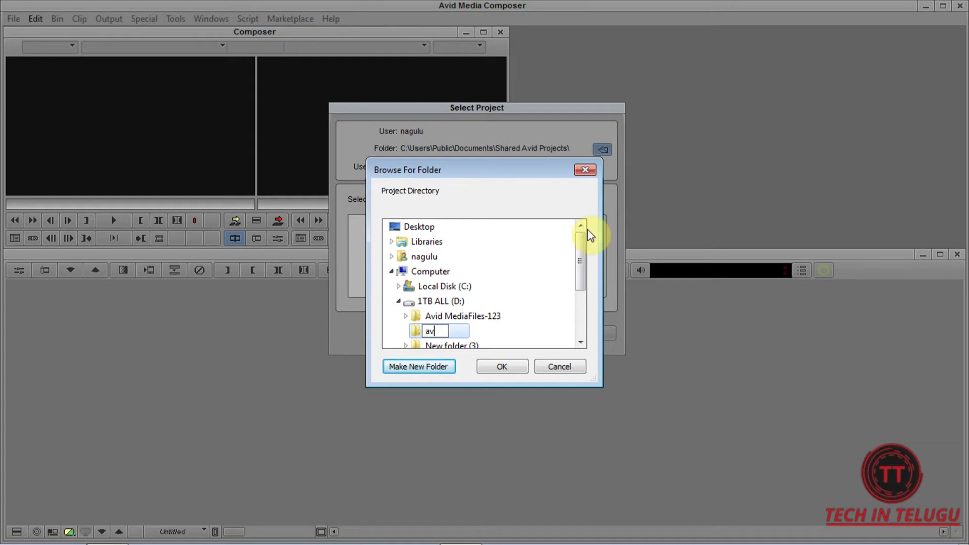
pyautogui.write('id class')
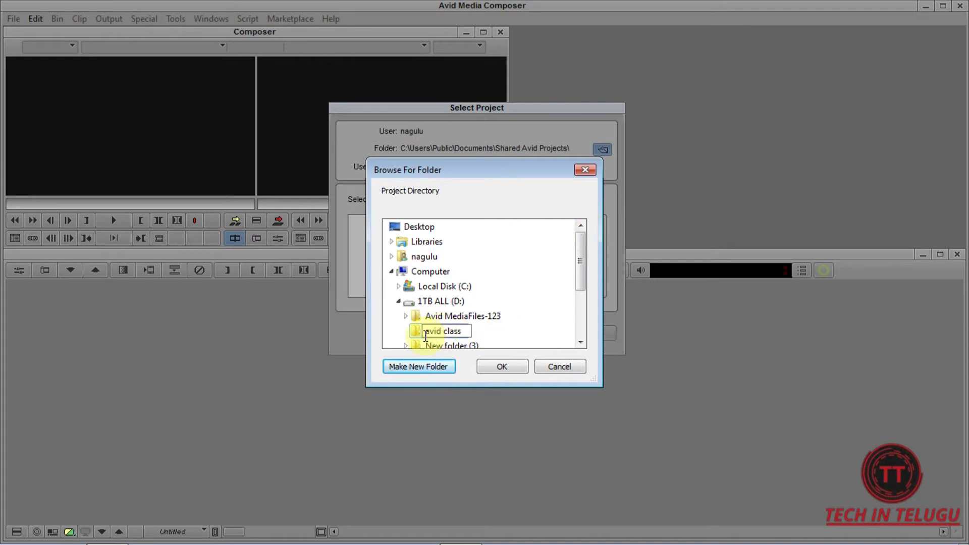
pyautogui.press('Return')
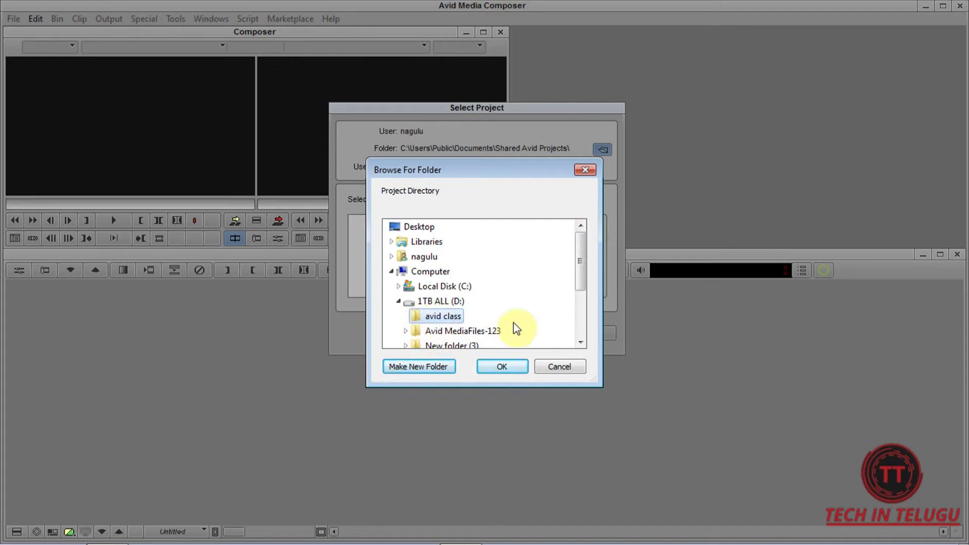
pyautogui.click(511, 372)
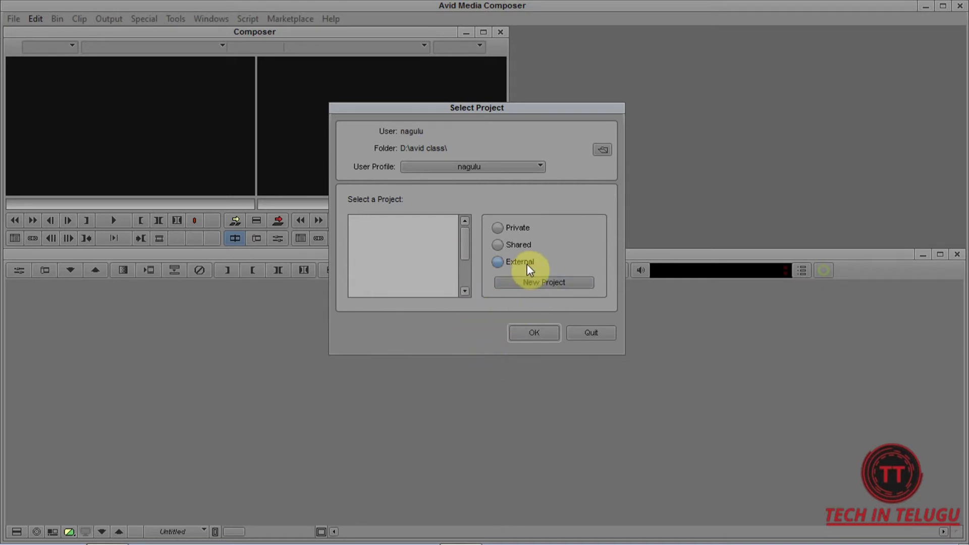
# Create project 'interface' with 1080p/29.97 format, YCbCr 709 color space and stereoscopic Off
pyautogui.click(543, 283)
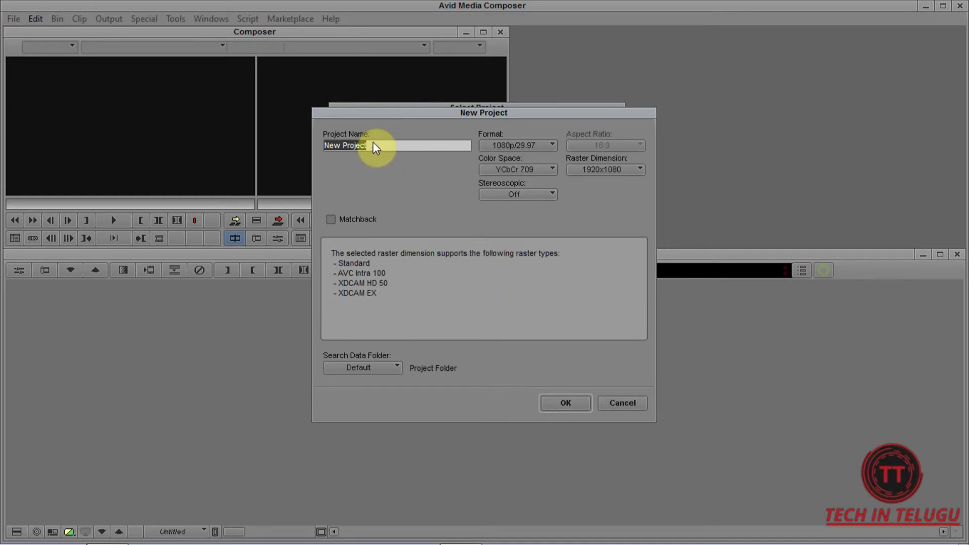
pyautogui.write('interface')
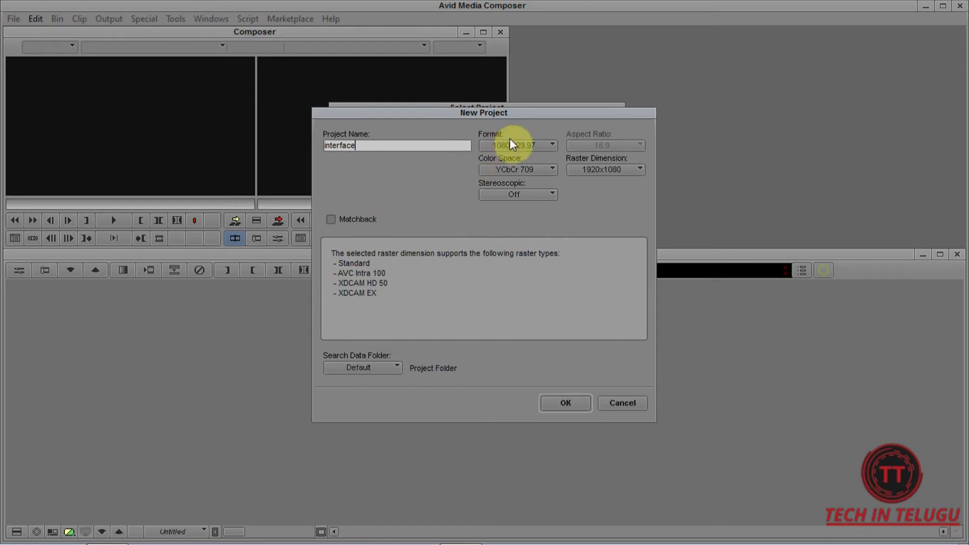
pyautogui.click(550, 144)
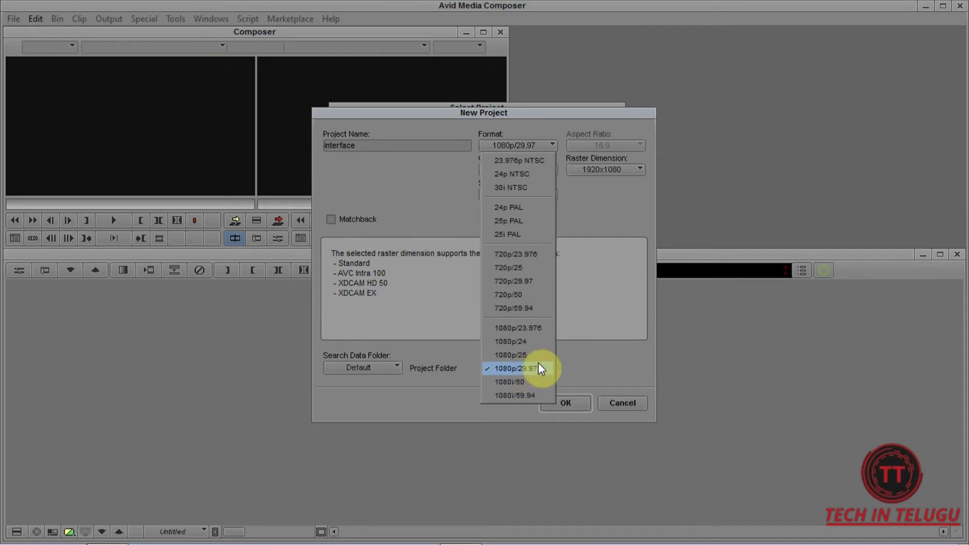
pyautogui.click(574, 196)
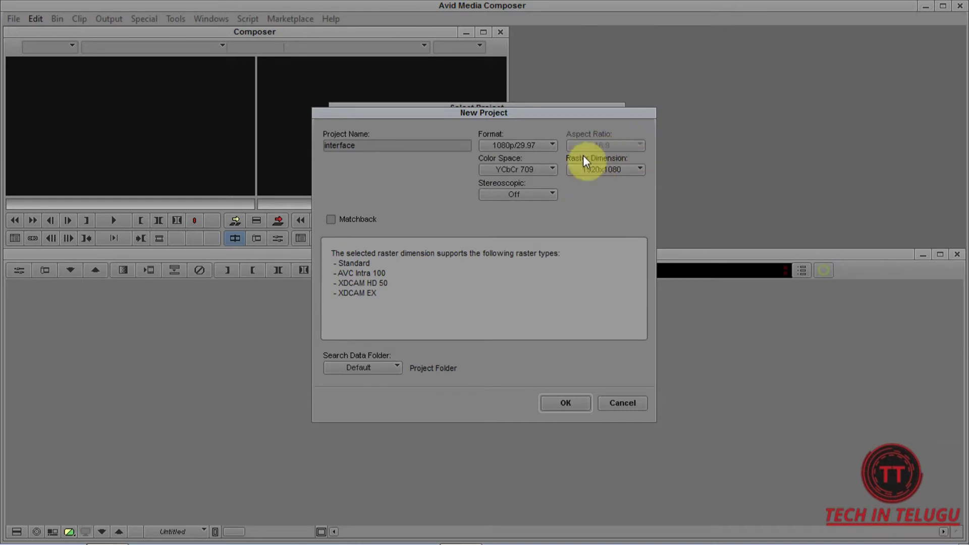
pyautogui.click(551, 169)
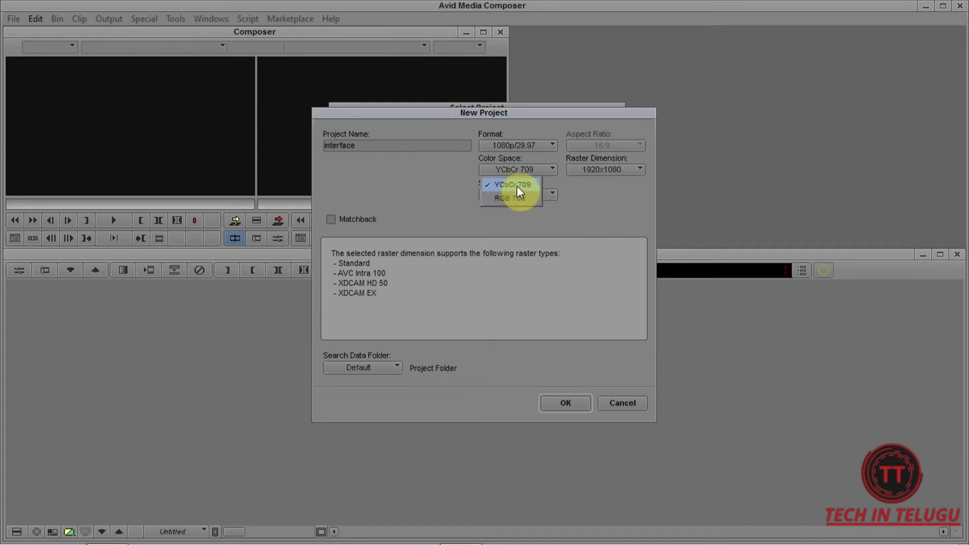
pyautogui.click(558, 178)
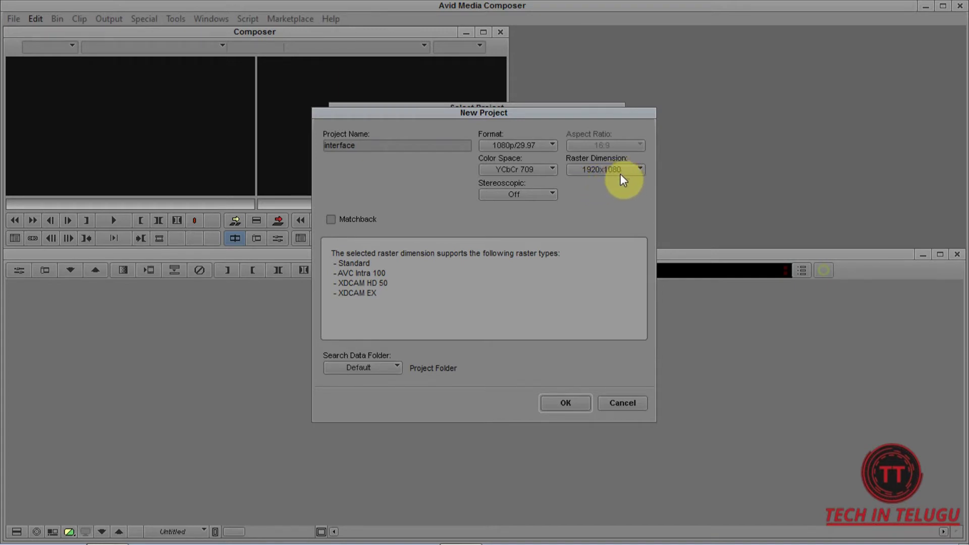
pyautogui.click(553, 198)
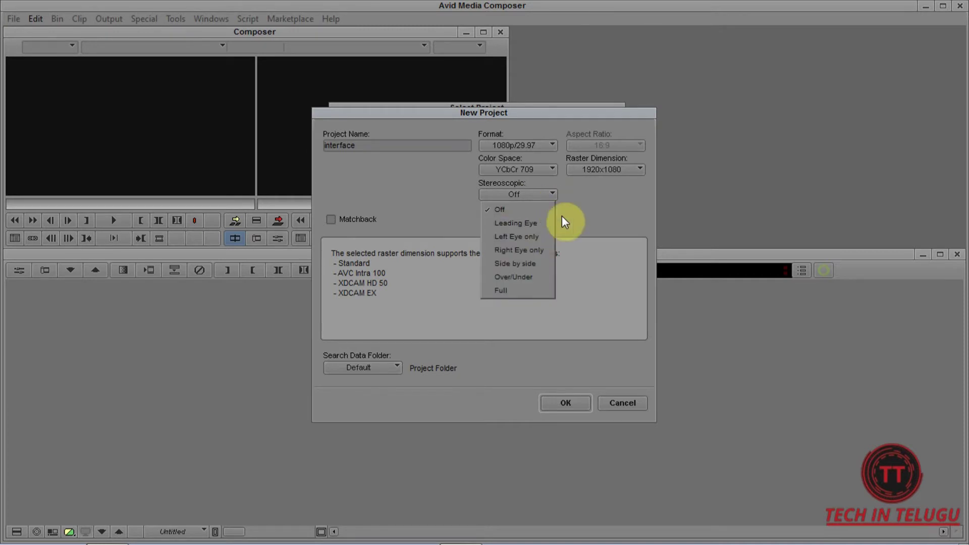
pyautogui.click(578, 209)
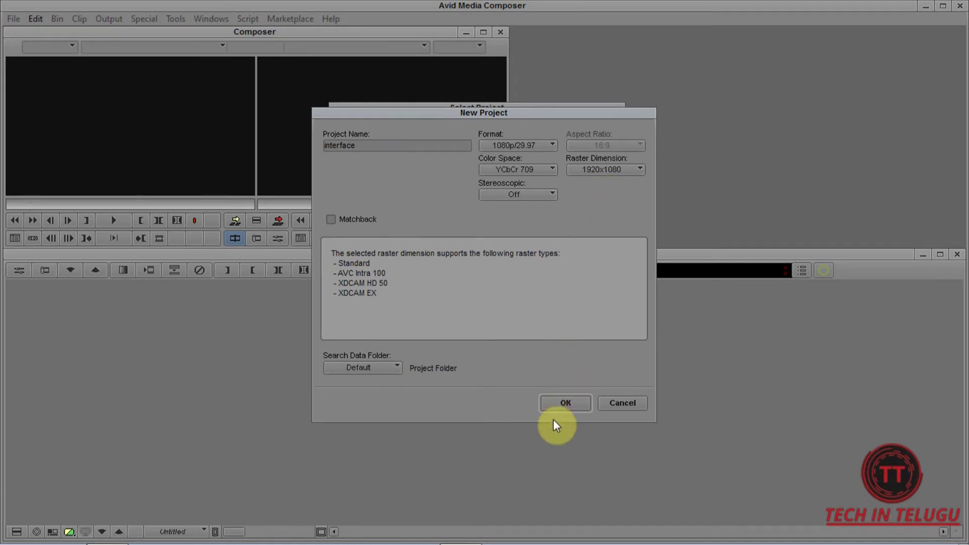
pyautogui.click(563, 403)
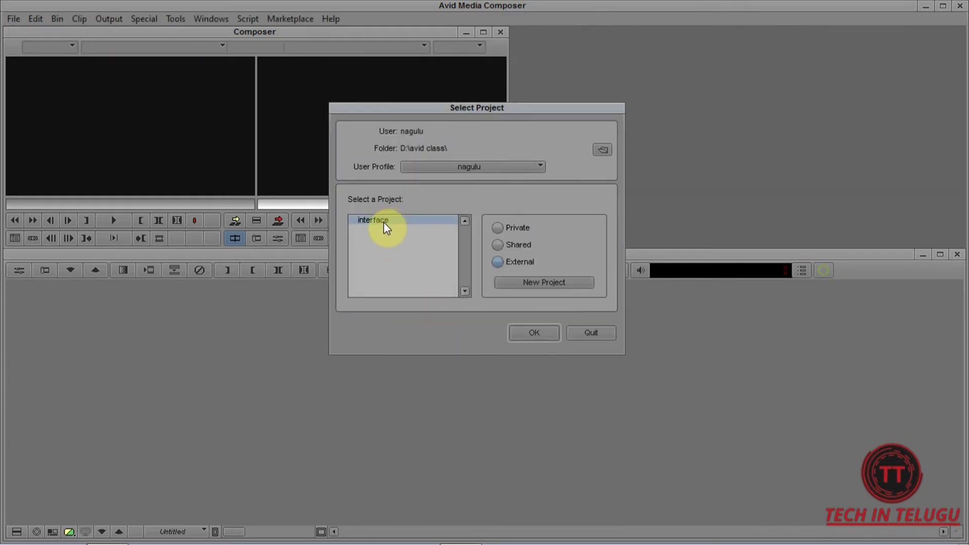
# Select the interface project in the Select Project list and open it
pyautogui.click(384, 240)
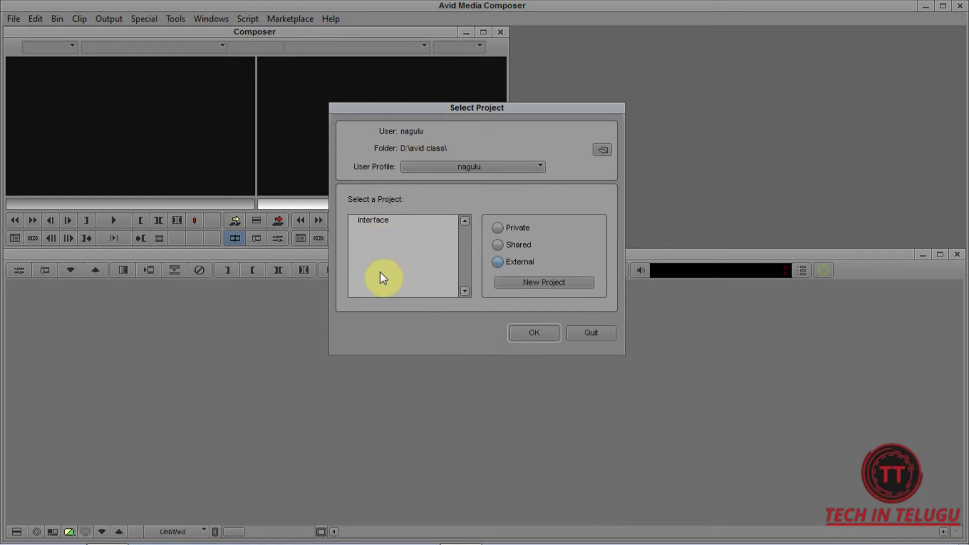
pyautogui.click(373, 220)
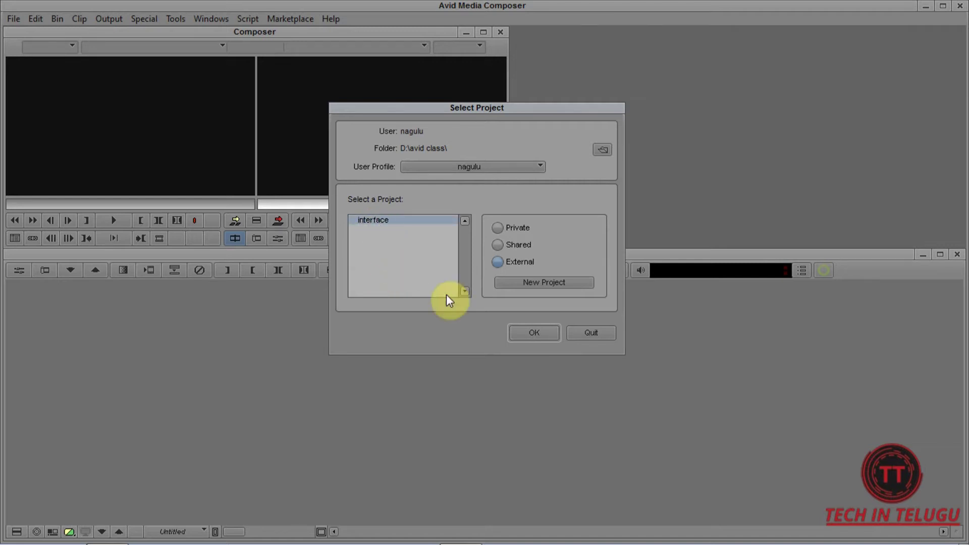
pyautogui.click(526, 333)
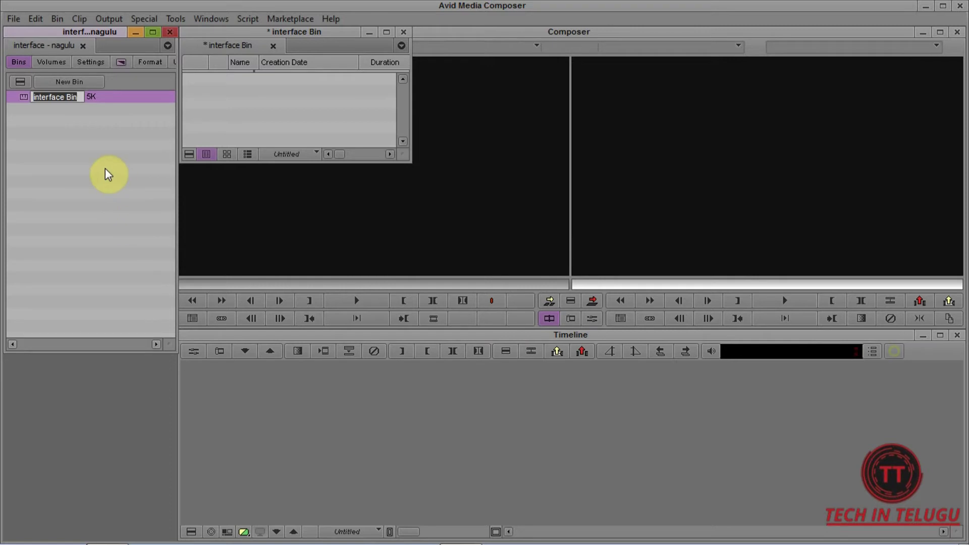
pyautogui.click(106, 170)
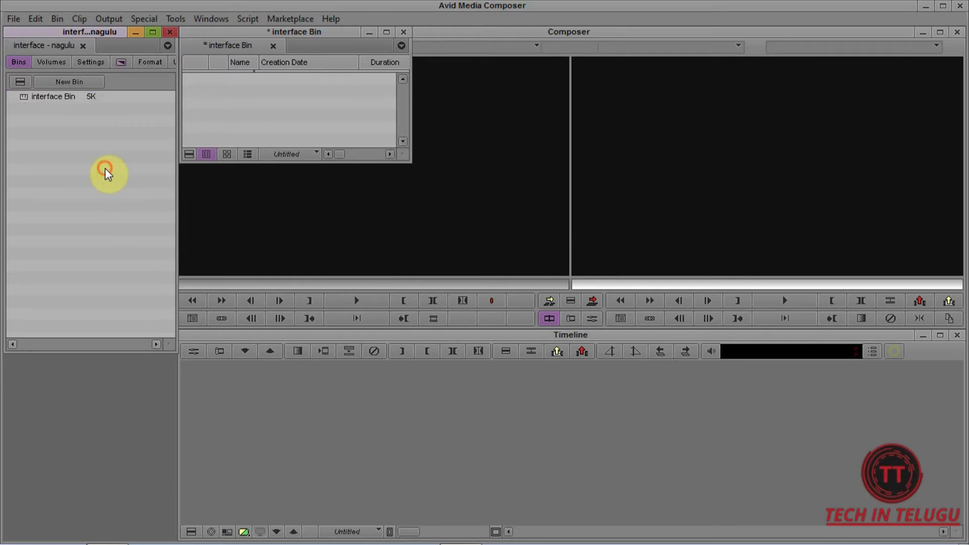
pyautogui.click(404, 33)
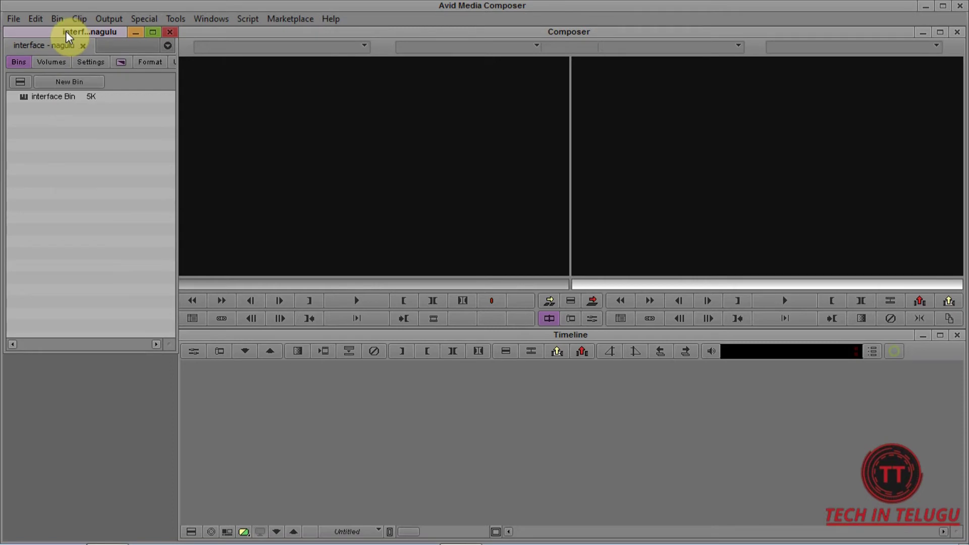
pyautogui.moveTo(68, 36); pyautogui.dragTo(68, 36)
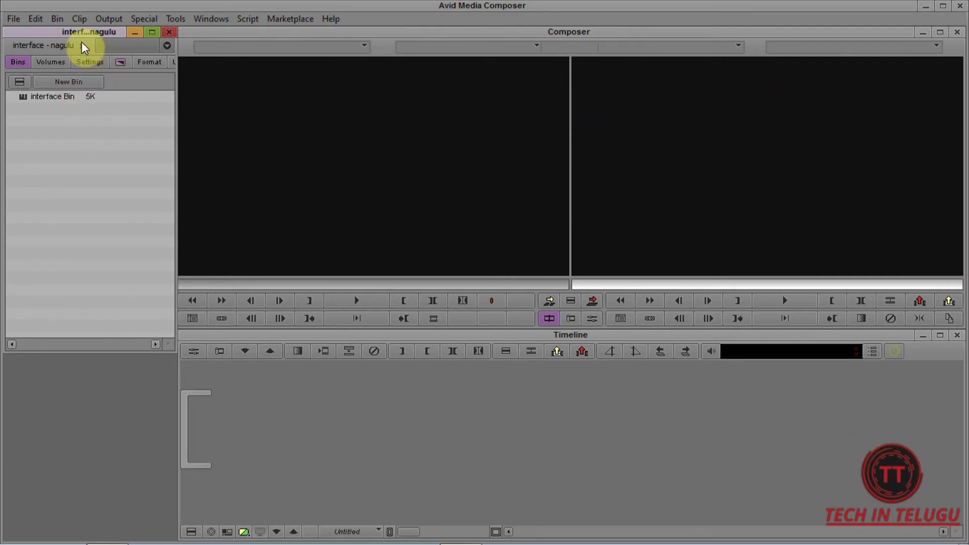
pyautogui.moveTo(77, 37)
pyautogui.mouseDown()
pyautogui.moveTo(76, 51)
pyautogui.moveTo(76, 32)
pyautogui.mouseUp()
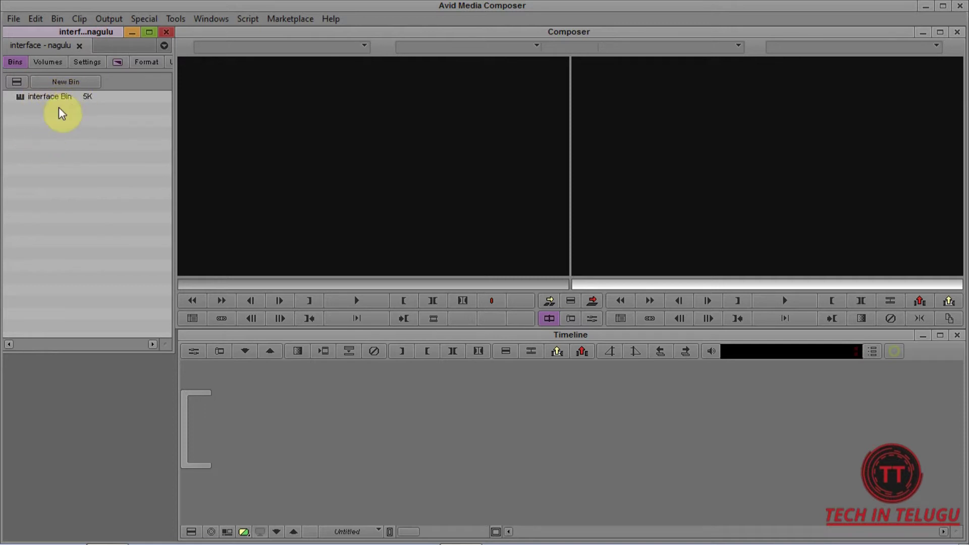
pyautogui.doubleClick(21, 101)
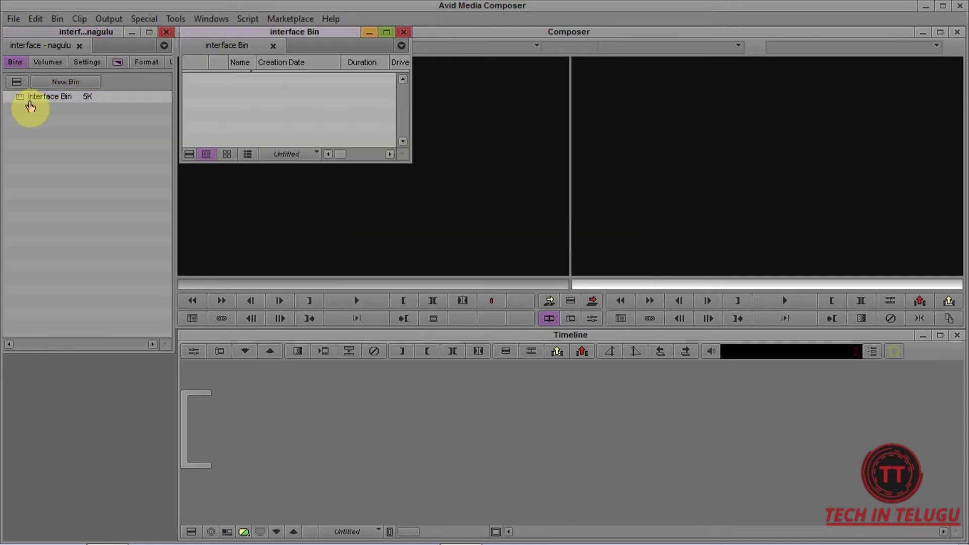
pyautogui.moveTo(325, 36); pyautogui.dragTo(321, 37)
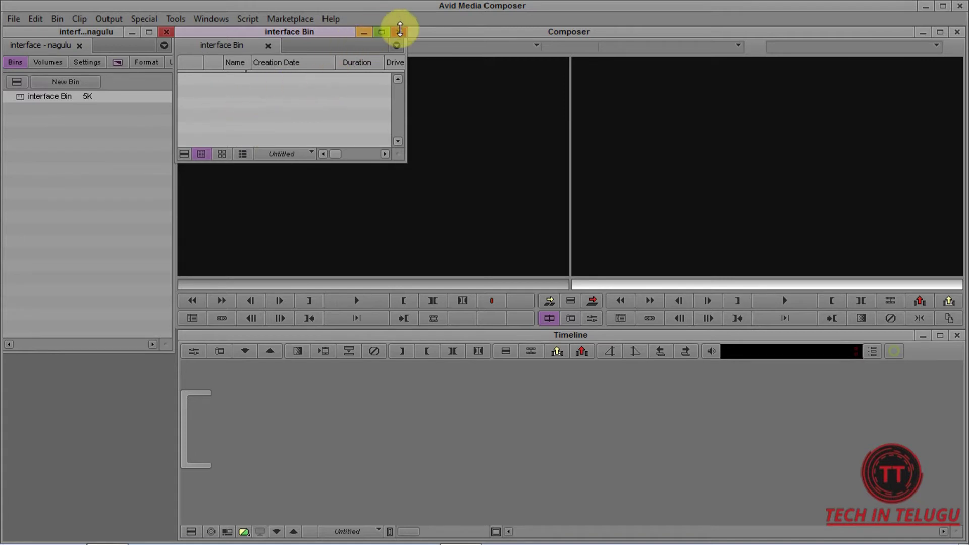
pyautogui.click(399, 32)
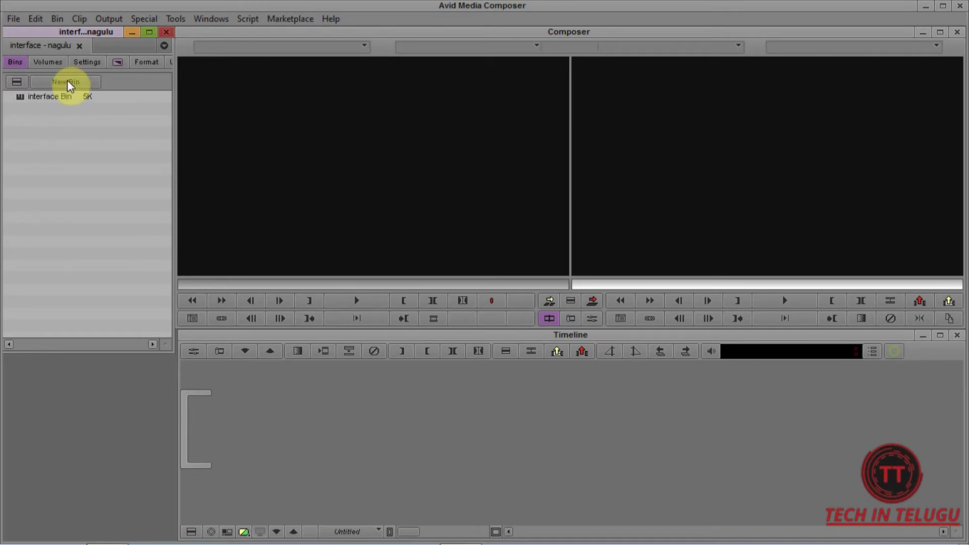
pyautogui.rightClick(72, 130)
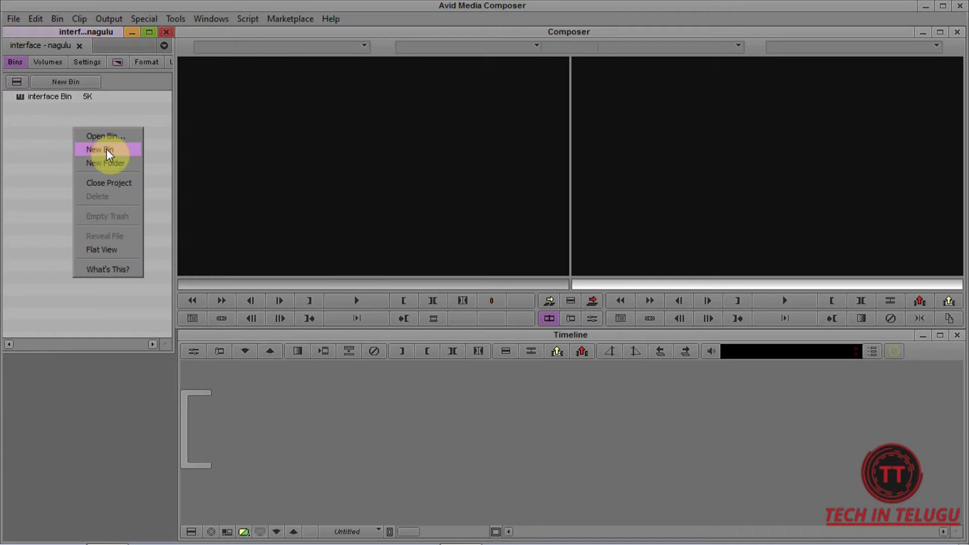
# Add bins named videos, audio and images to the project, the last two via Ctrl+N
pyautogui.click(47, 127)
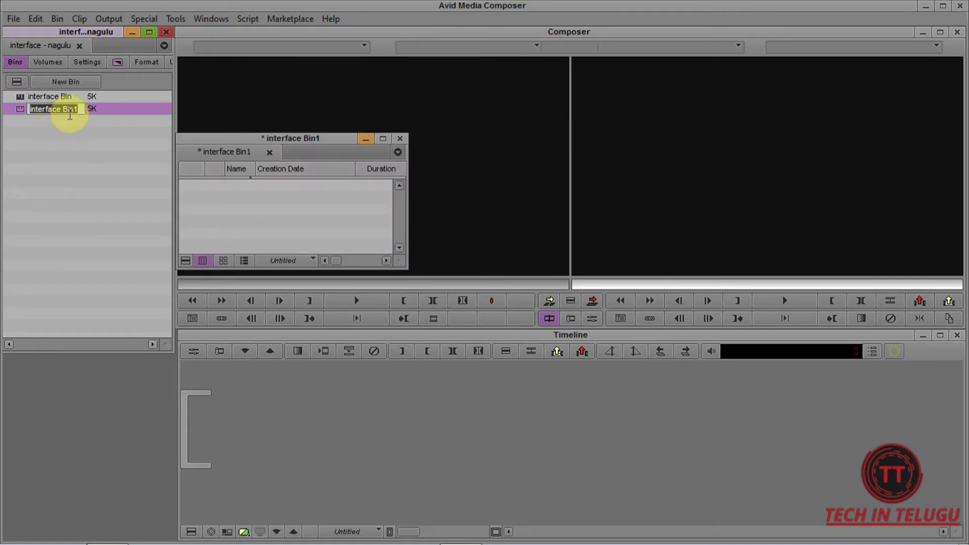
pyautogui.write('videos')
pyautogui.click(58, 145)
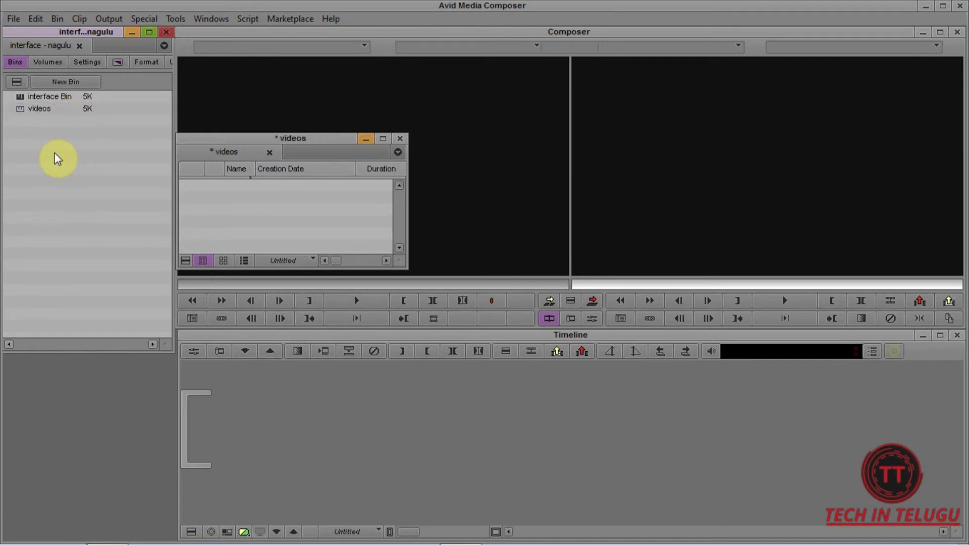
pyautogui.hotkey('ctrl', 'n')
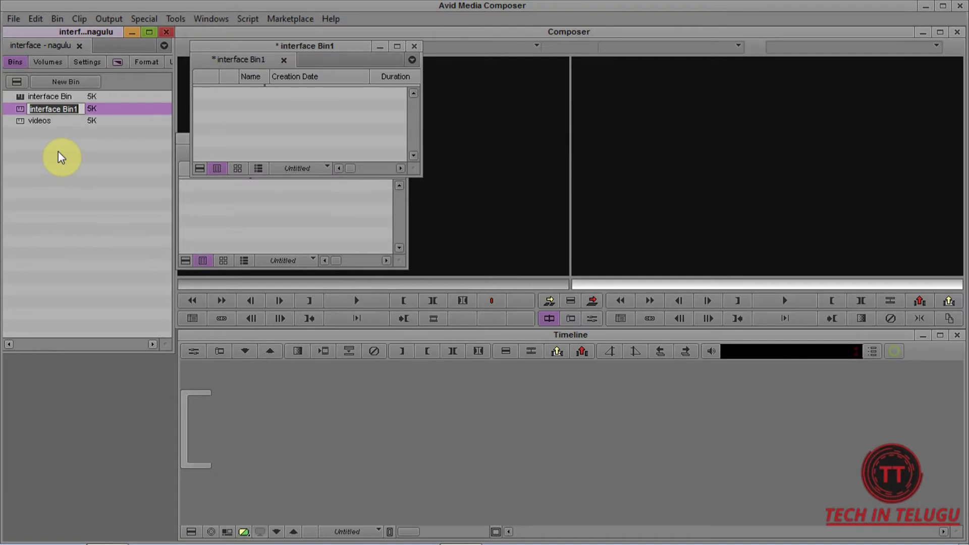
pyautogui.write('audio')
pyautogui.press('Return')
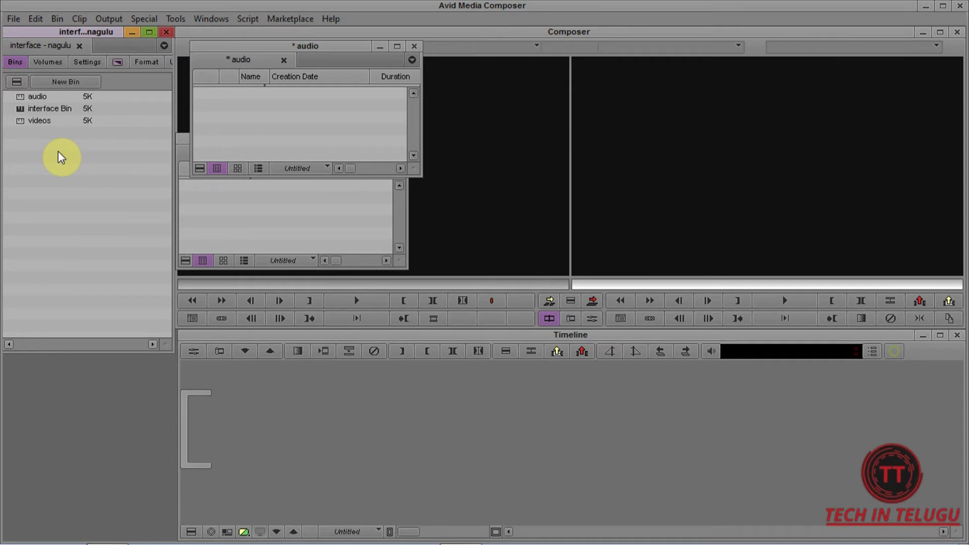
pyautogui.hotkey('ctrl', 'n')
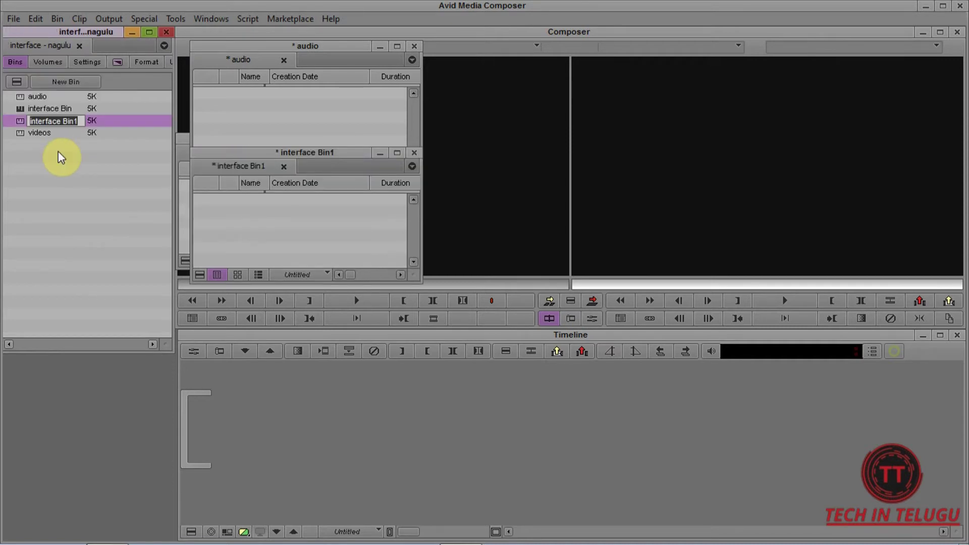
pyautogui.write('images')
pyautogui.press('Return')
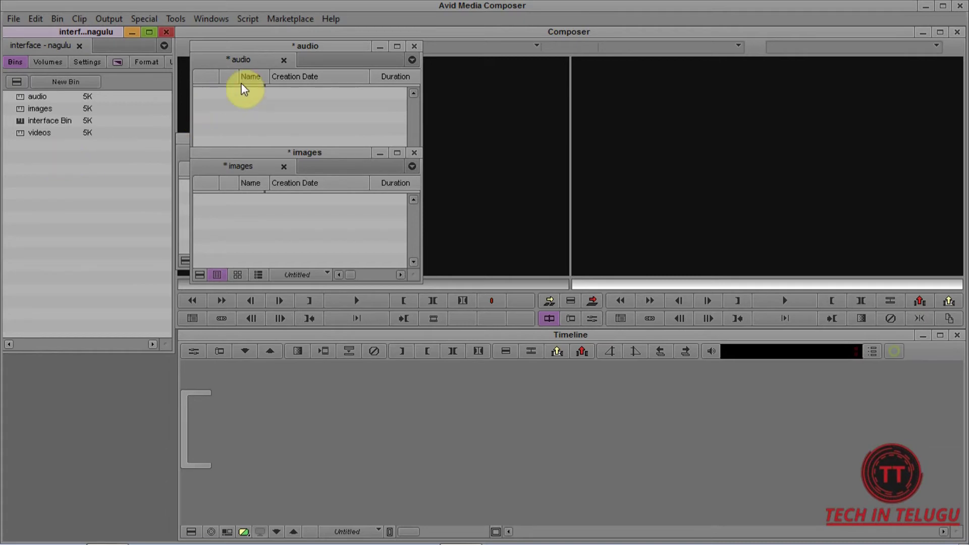
# Spread out the overlapping bin windows, then close the images, audio and videos bins
pyautogui.moveTo(256, 47); pyautogui.dragTo(472, 70)
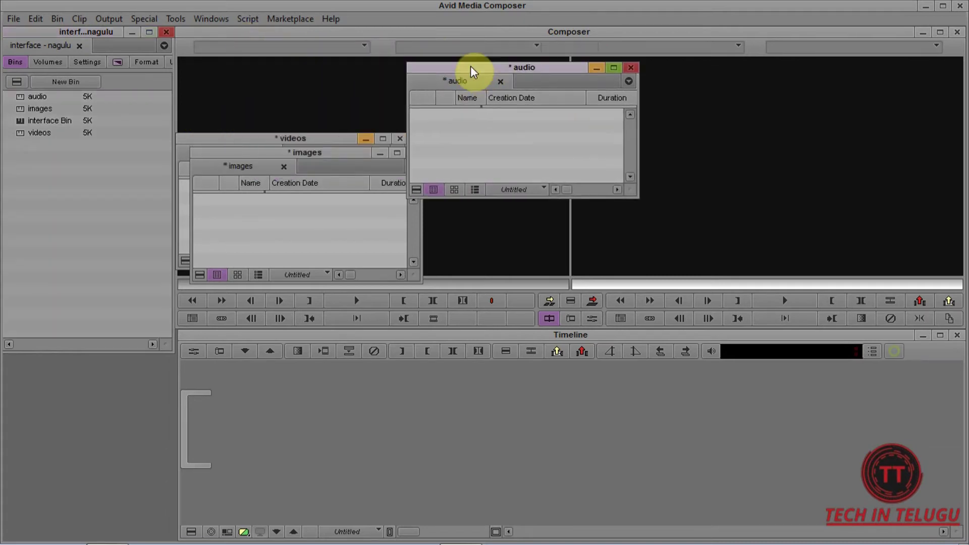
pyautogui.moveTo(321, 142)
pyautogui.mouseDown()
pyautogui.moveTo(310, 100)
pyautogui.moveTo(315, 53)
pyautogui.mouseUp()
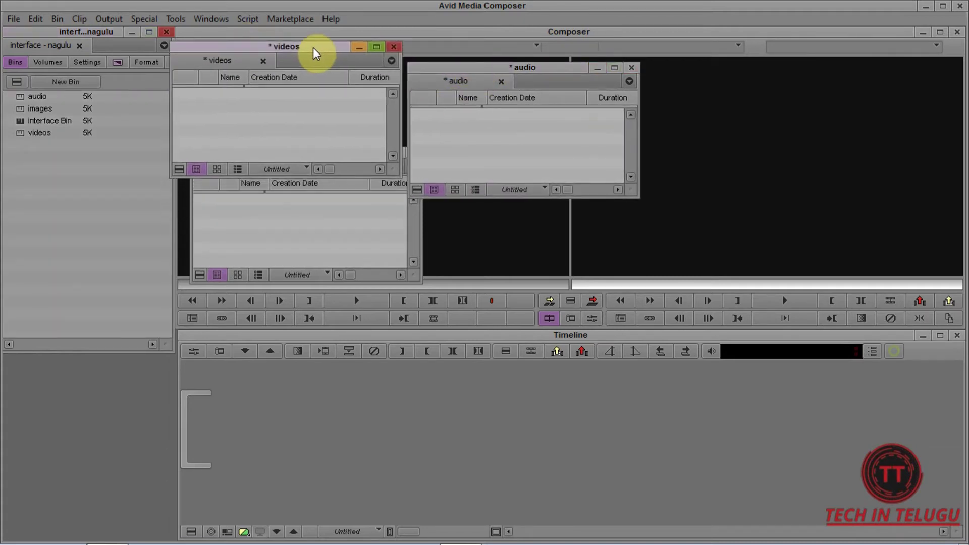
pyautogui.click(309, 251)
pyautogui.moveTo(303, 160); pyautogui.dragTo(270, 229)
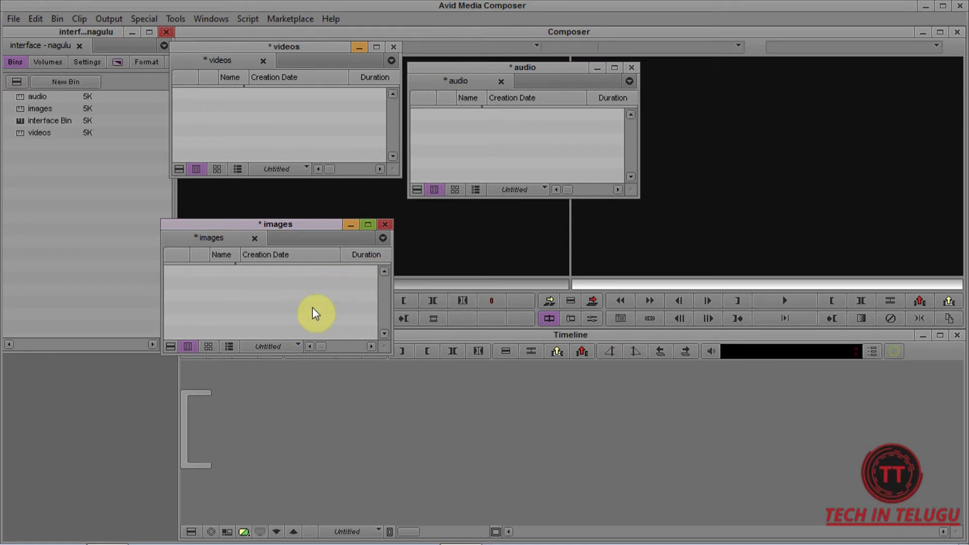
pyautogui.click(384, 225)
pyautogui.click(631, 67)
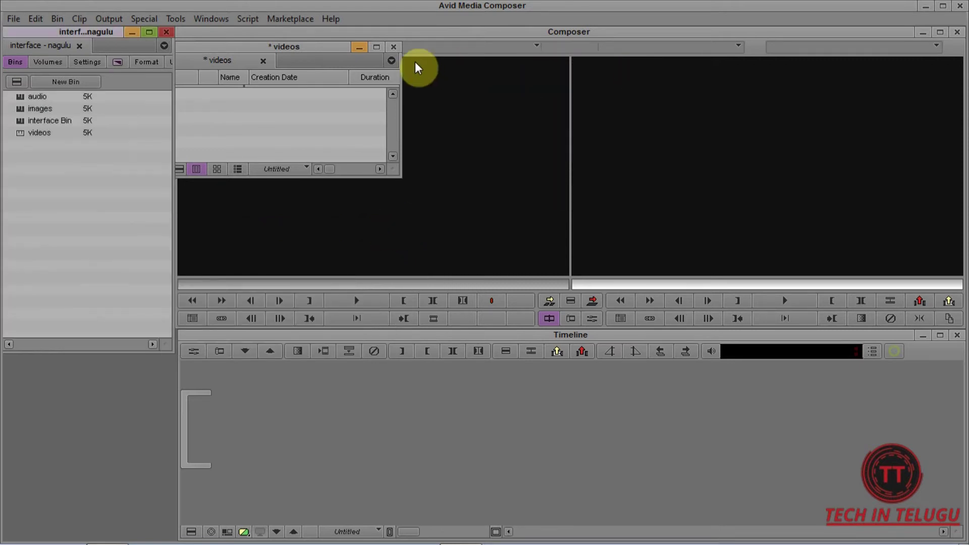
pyautogui.click(392, 46)
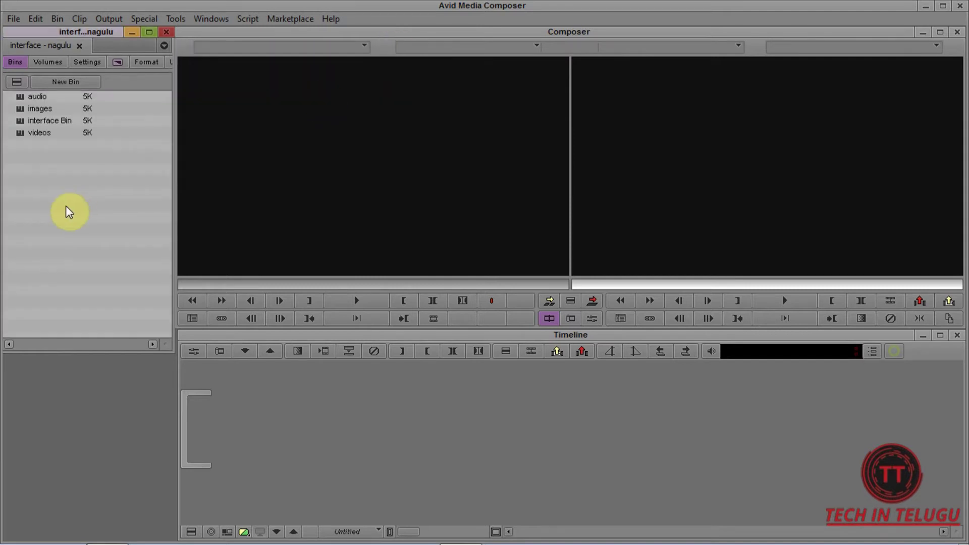
# Reopen the videos, audio and images bins in separate windows, leaving audio active
pyautogui.doubleClick(23, 135)
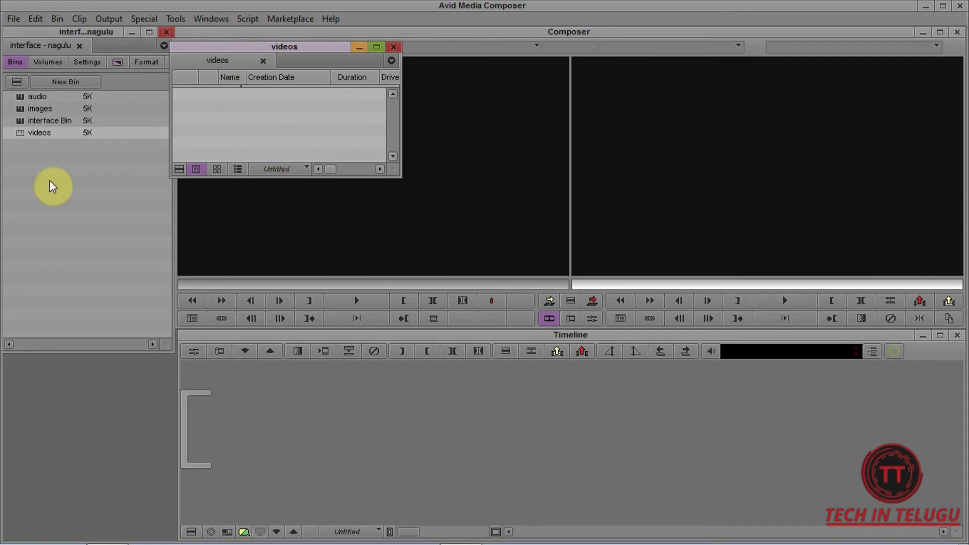
pyautogui.doubleClick(20, 100)
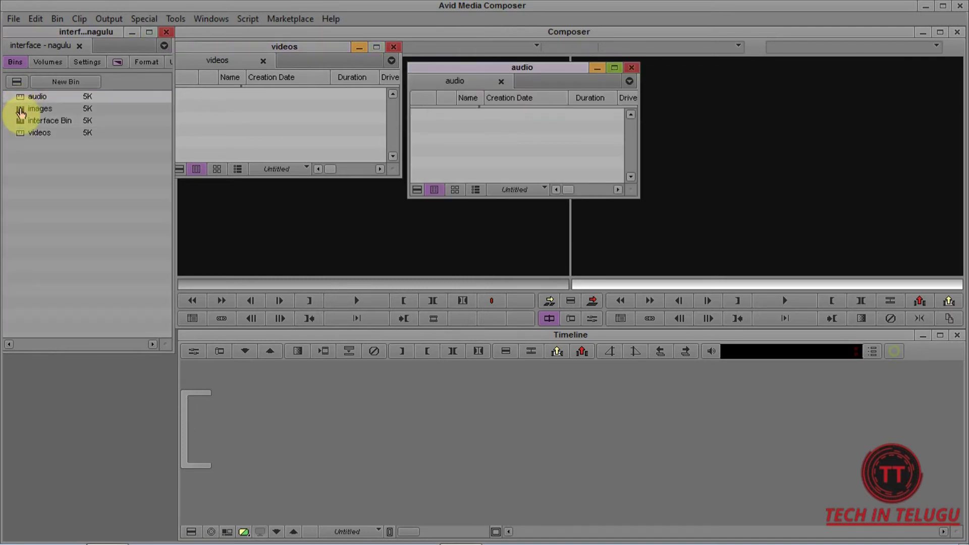
pyautogui.click(20, 109)
pyautogui.doubleClick(21, 109)
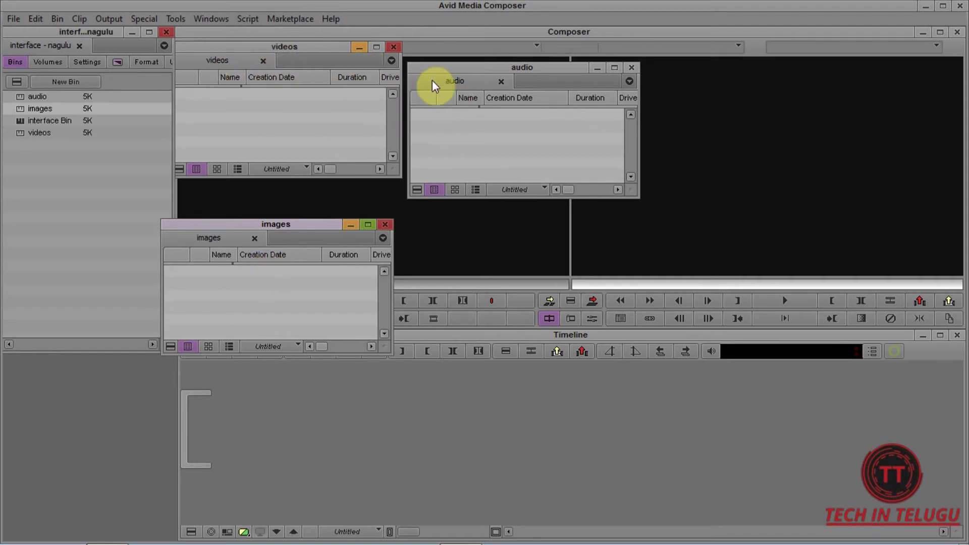
pyautogui.click(464, 81)
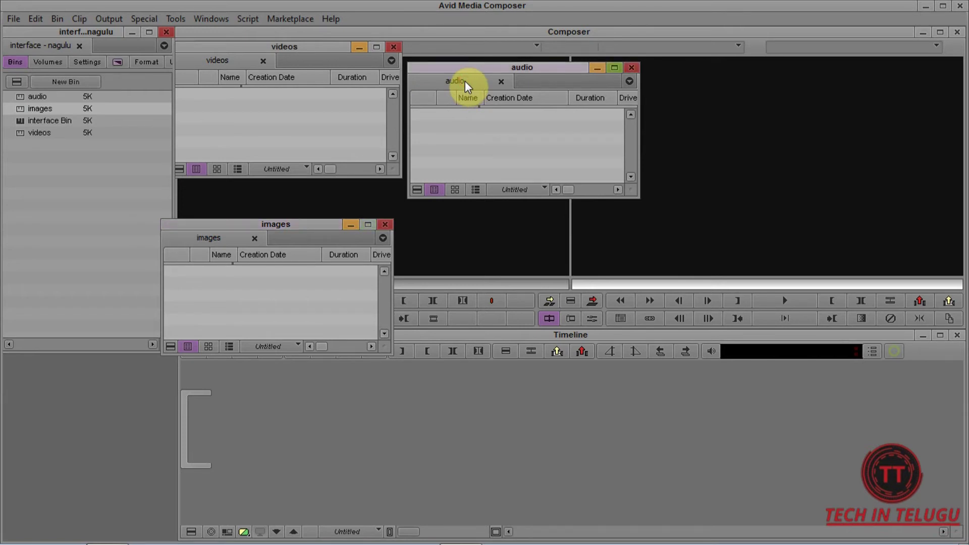
# Merge the audio and images bins into the videos bin window as tabs
pyautogui.moveTo(465, 80); pyautogui.dragTo(289, 58)
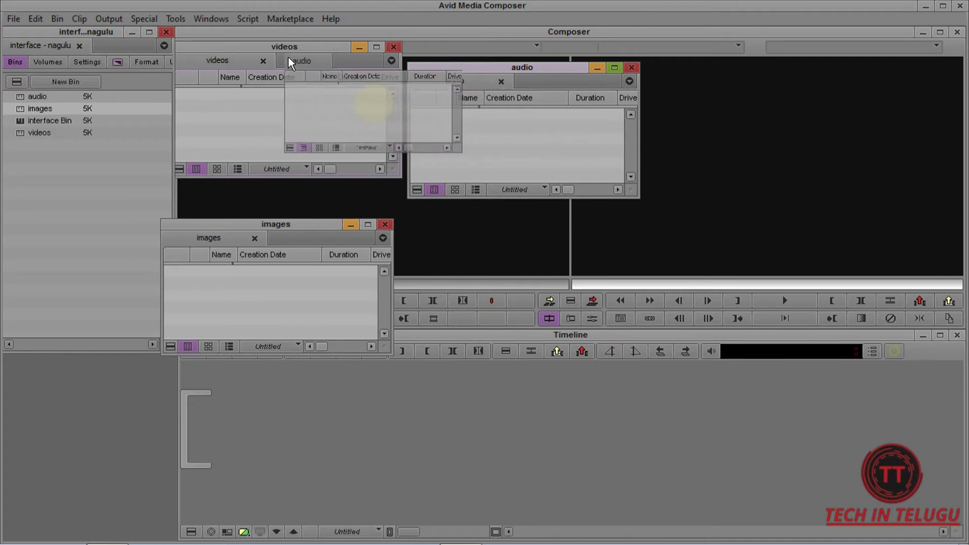
pyautogui.moveTo(289, 58); pyautogui.dragTo(278, 56)
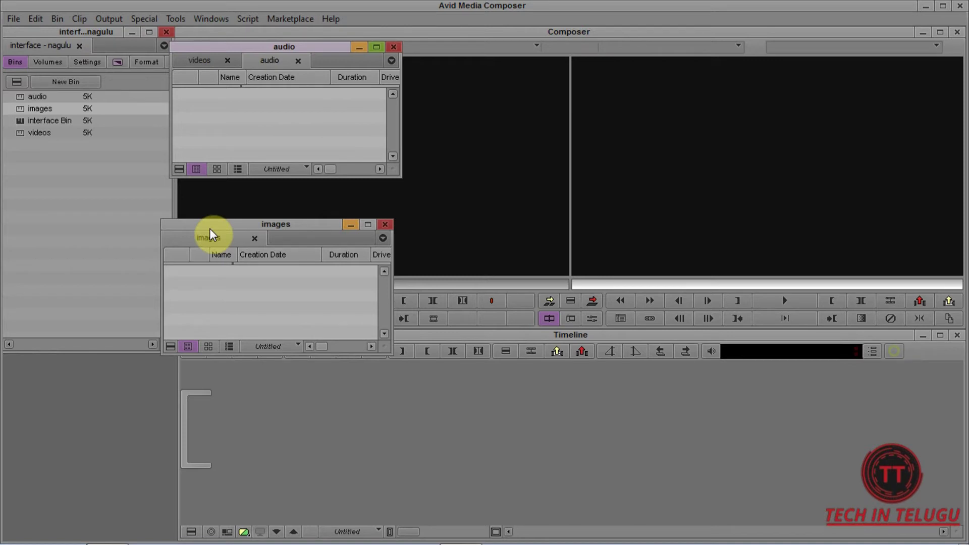
pyautogui.moveTo(207, 241); pyautogui.dragTo(295, 67)
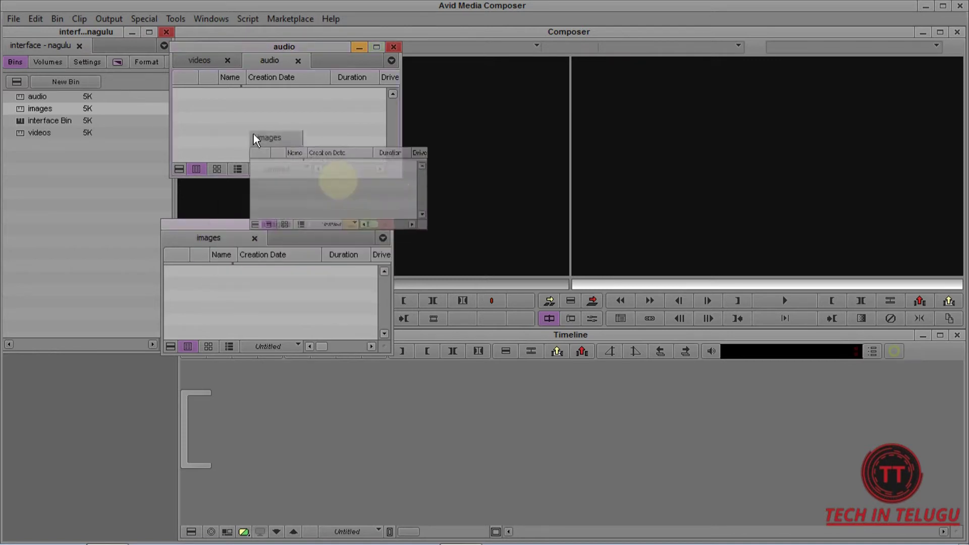
pyautogui.moveTo(296, 67); pyautogui.dragTo(313, 56)
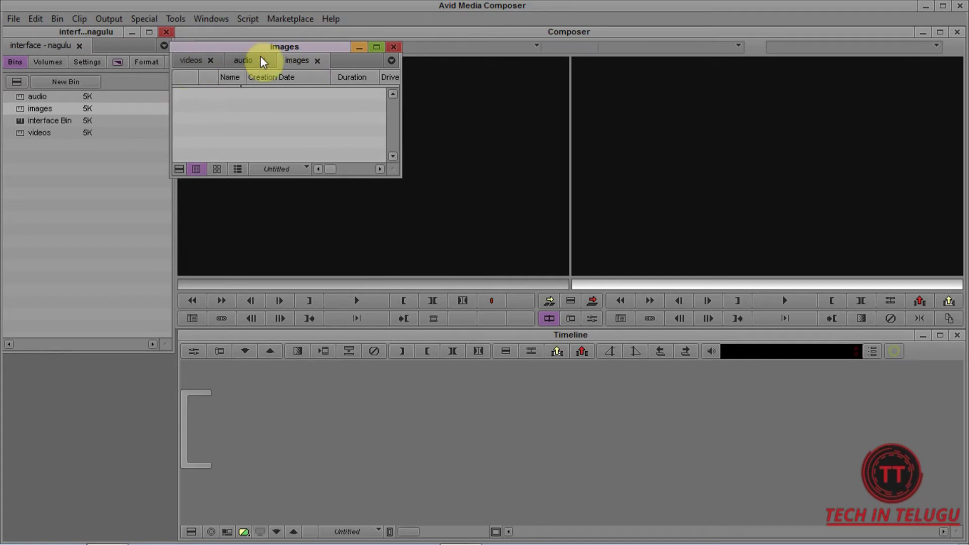
pyautogui.moveTo(263, 49); pyautogui.dragTo(269, 36)
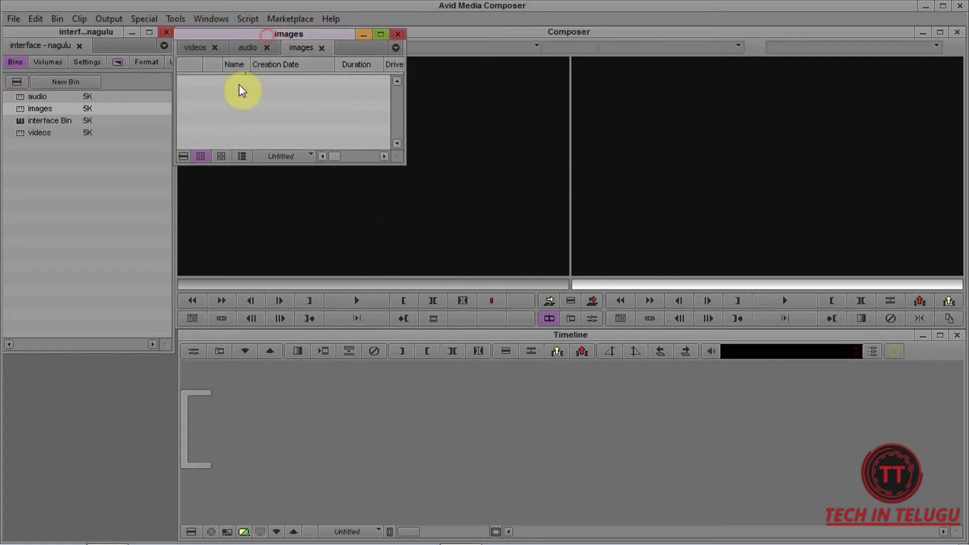
# Switch between the videos, audio and images tabs, then pick audio from the tab menu
pyautogui.click(194, 48)
pyautogui.click(253, 49)
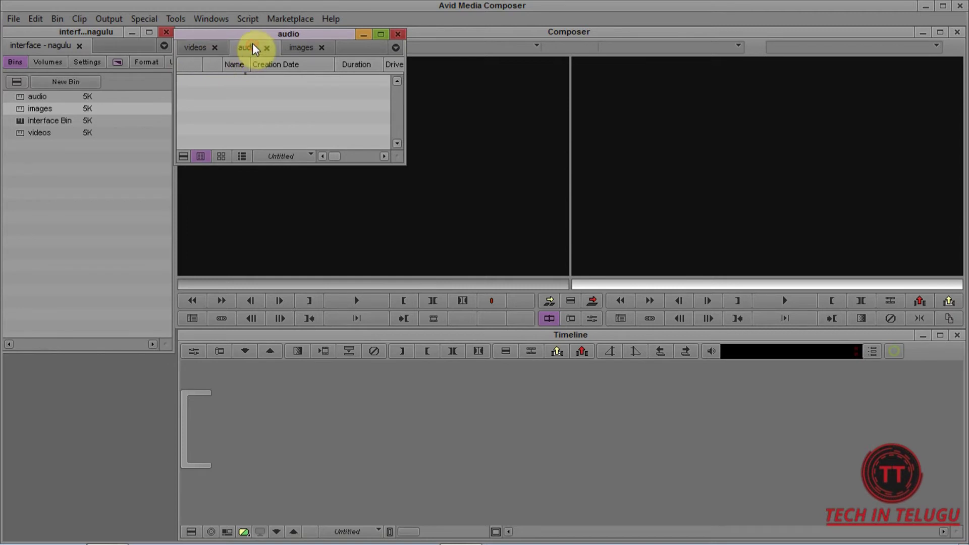
pyautogui.click(296, 48)
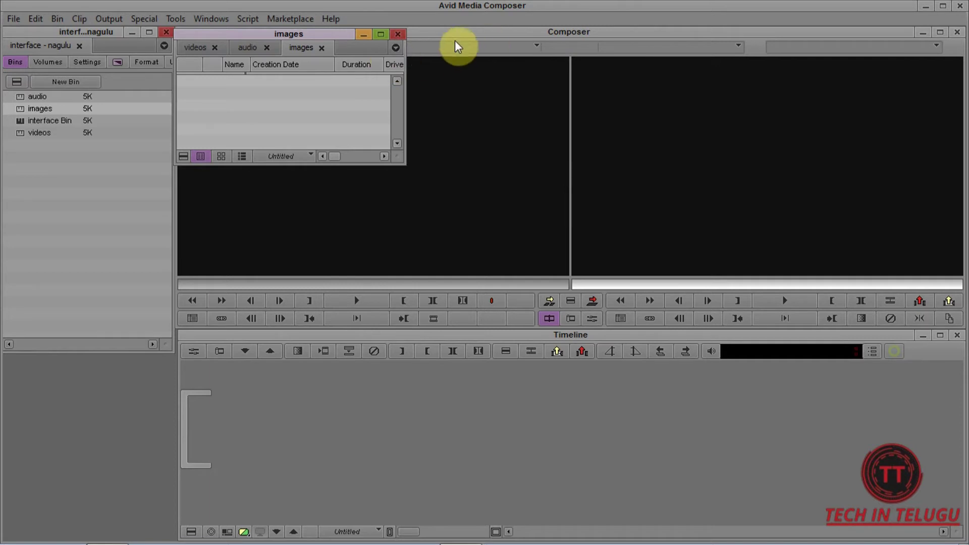
pyautogui.click(396, 47)
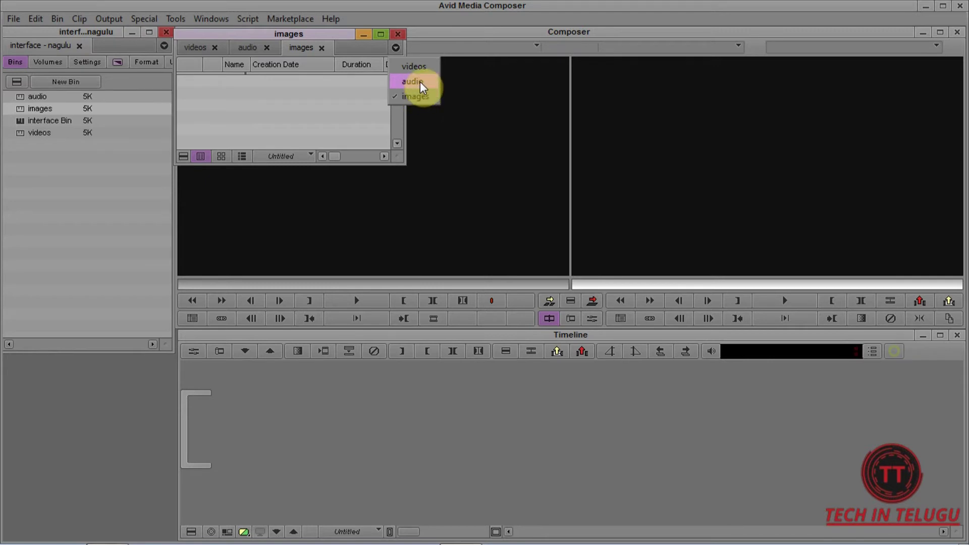
pyautogui.click(421, 84)
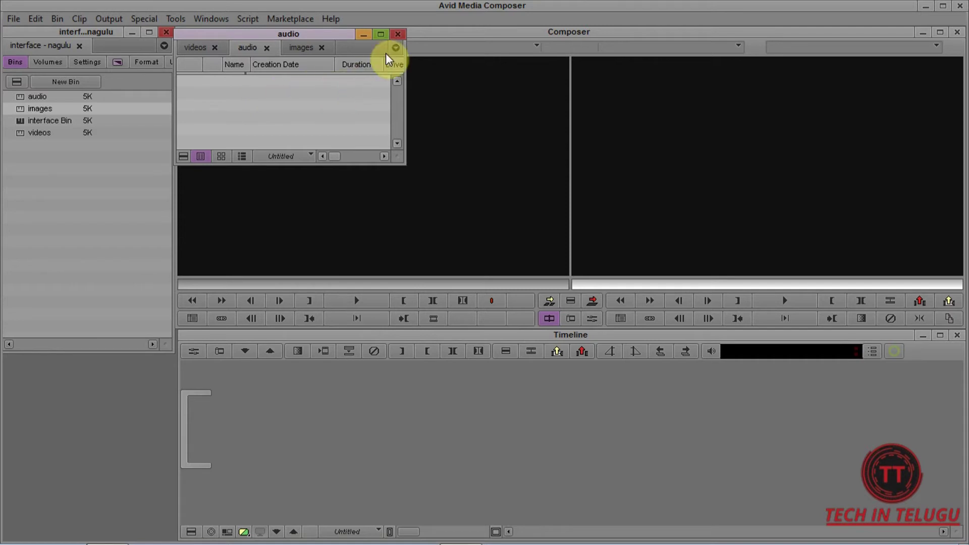
# Close the combined bin window, then open the audio bin alone and close it
pyautogui.click(397, 36)
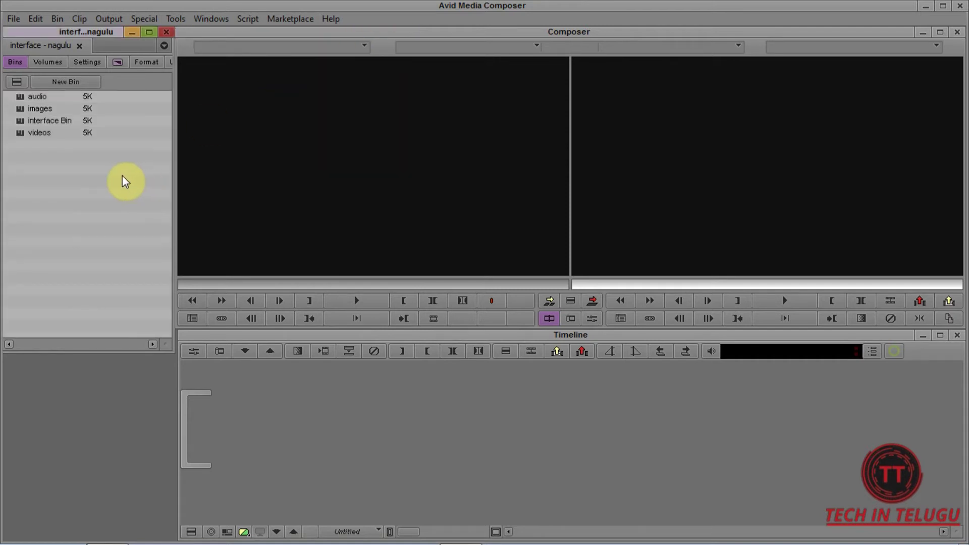
pyautogui.doubleClick(38, 97)
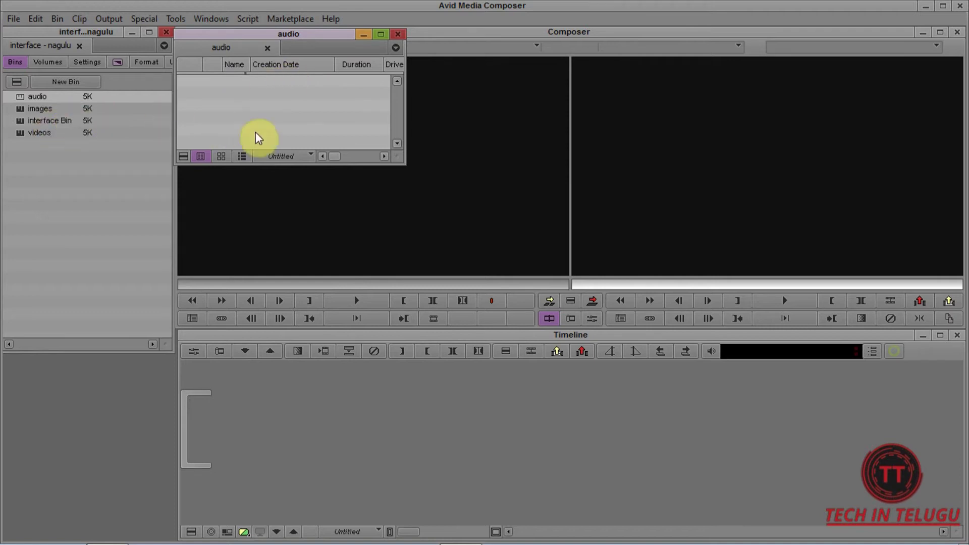
pyautogui.click(398, 34)
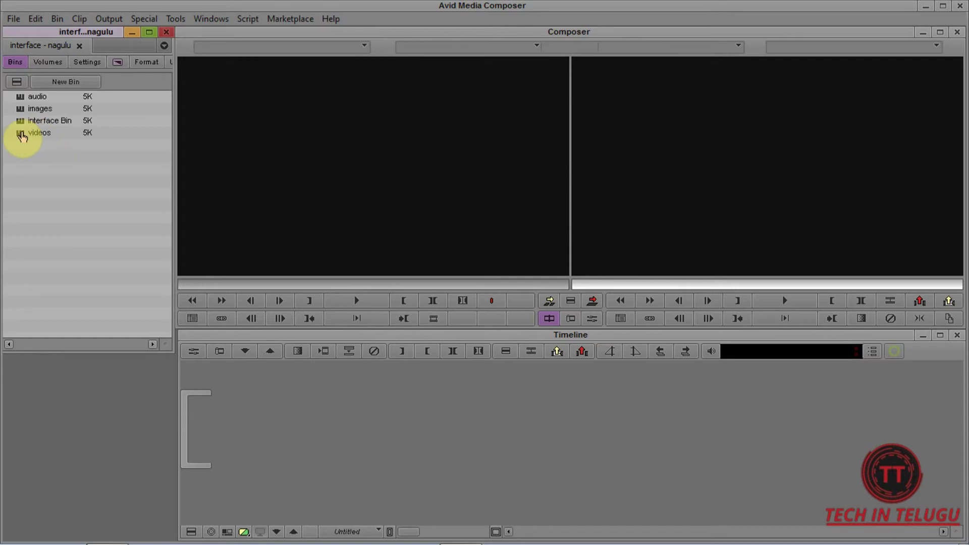
pyautogui.click(22, 137)
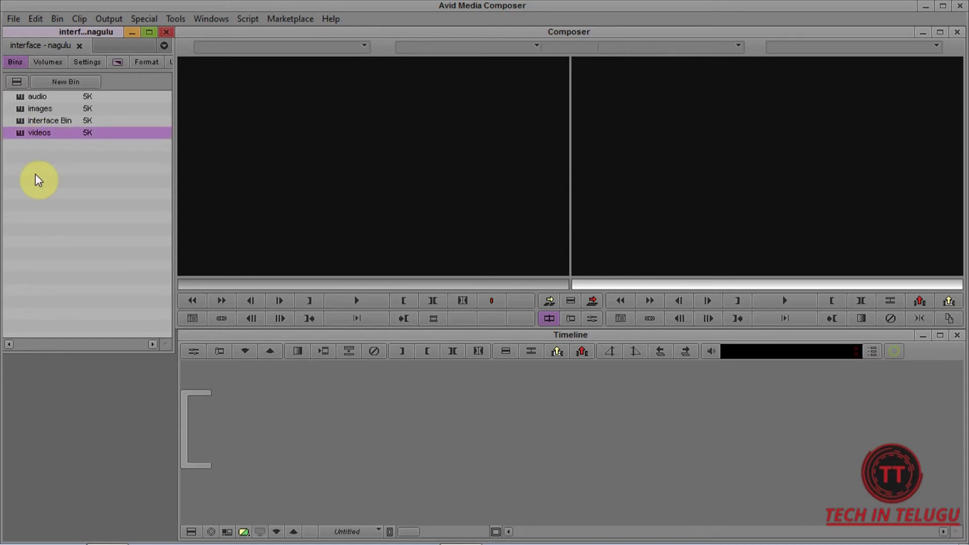
pyautogui.press('Delete')
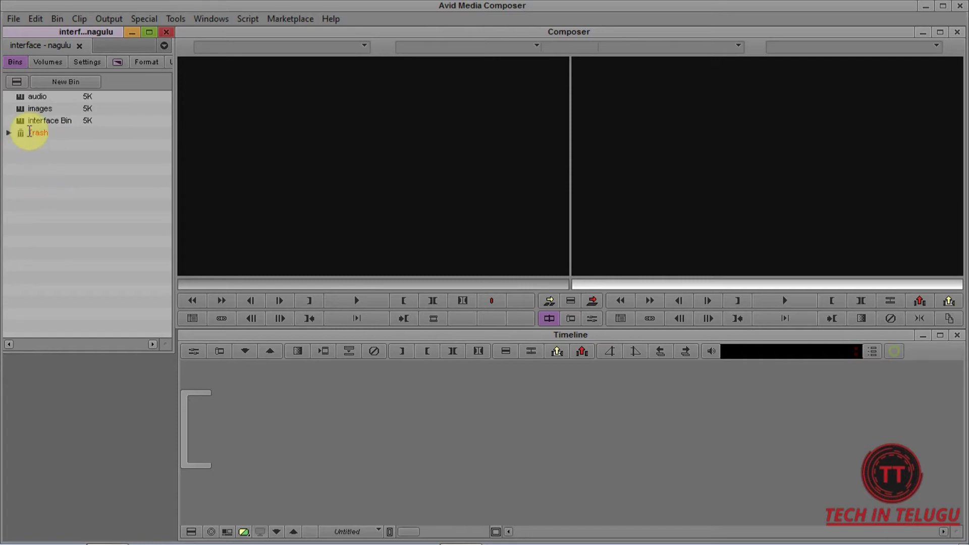
pyautogui.click(8, 133)
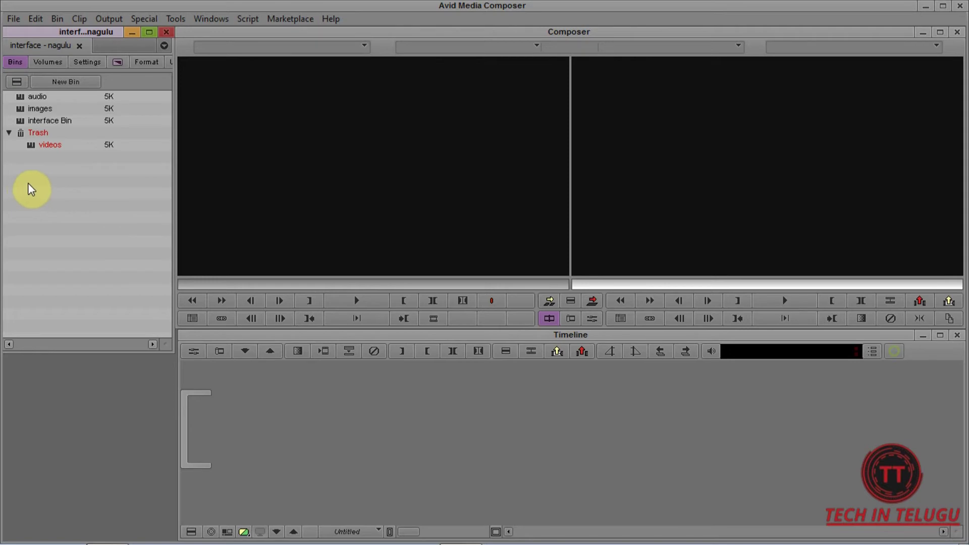
pyautogui.doubleClick(31, 147)
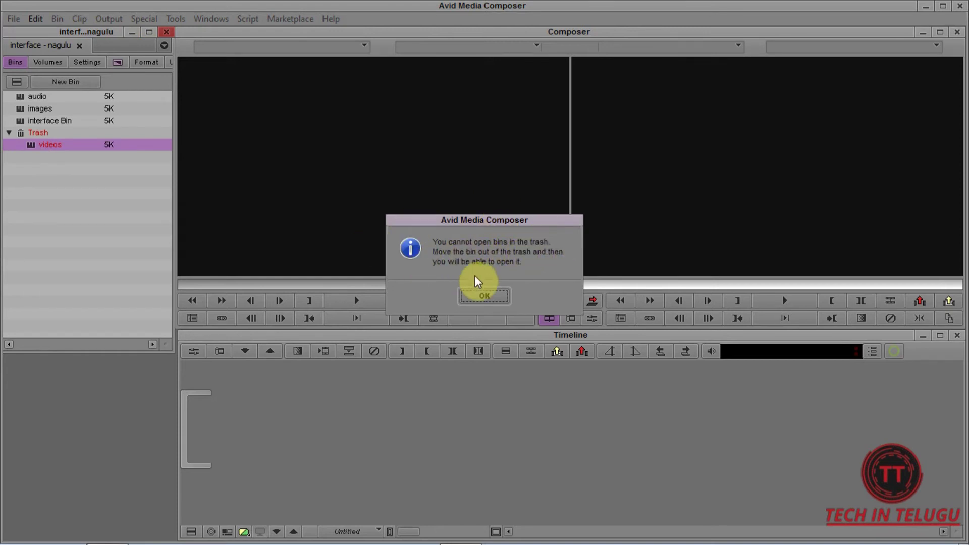
pyautogui.click(486, 295)
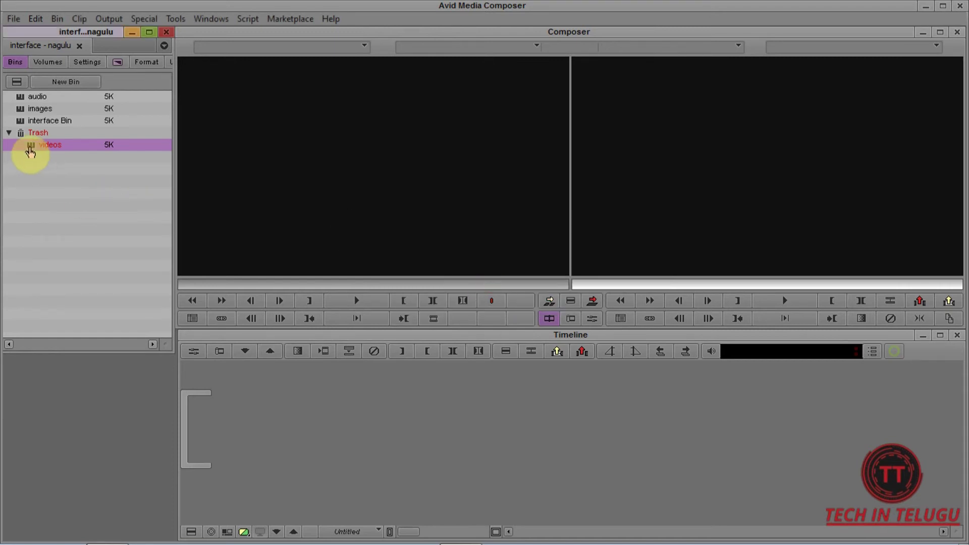
pyautogui.moveTo(31, 151); pyautogui.dragTo(31, 117)
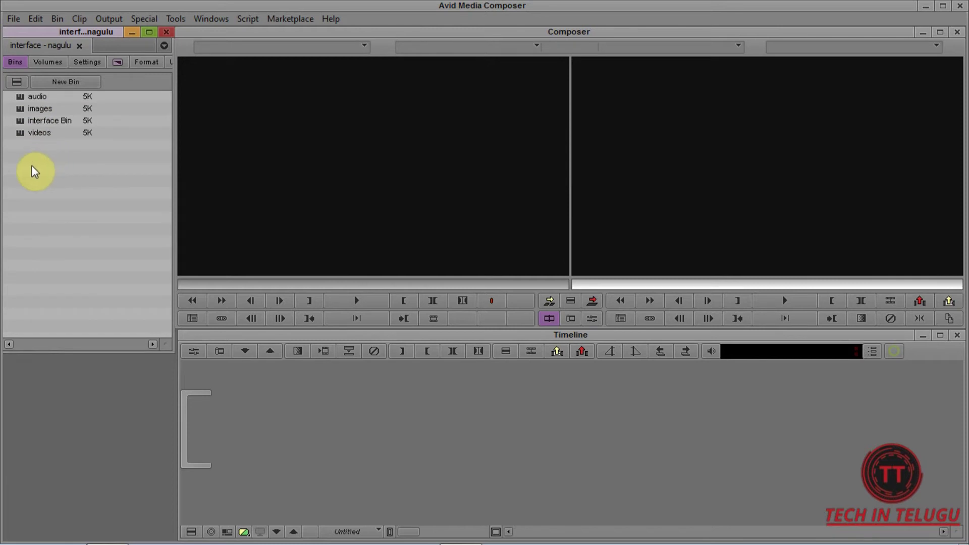
# Open the videos bin and close it again
pyautogui.click(22, 134)
pyautogui.doubleClick(21, 135)
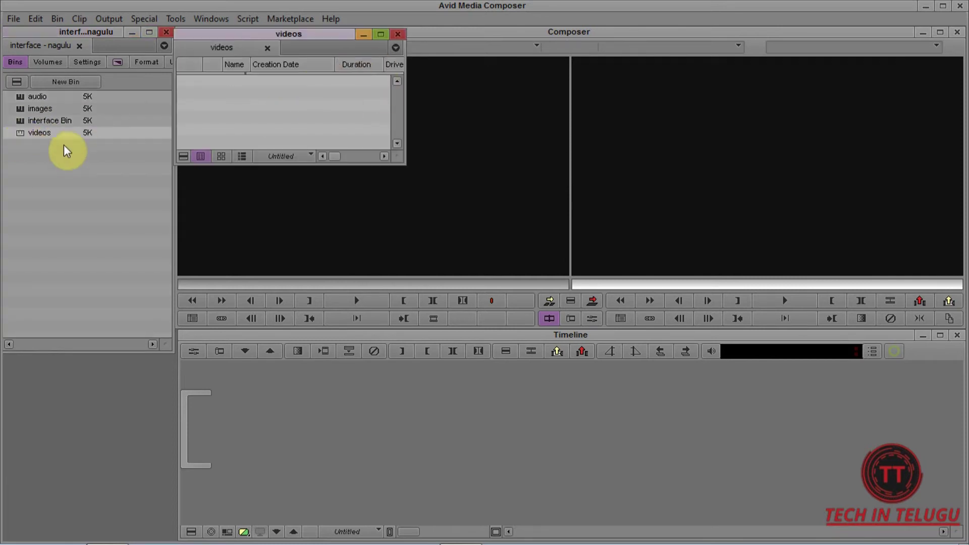
pyautogui.click(397, 36)
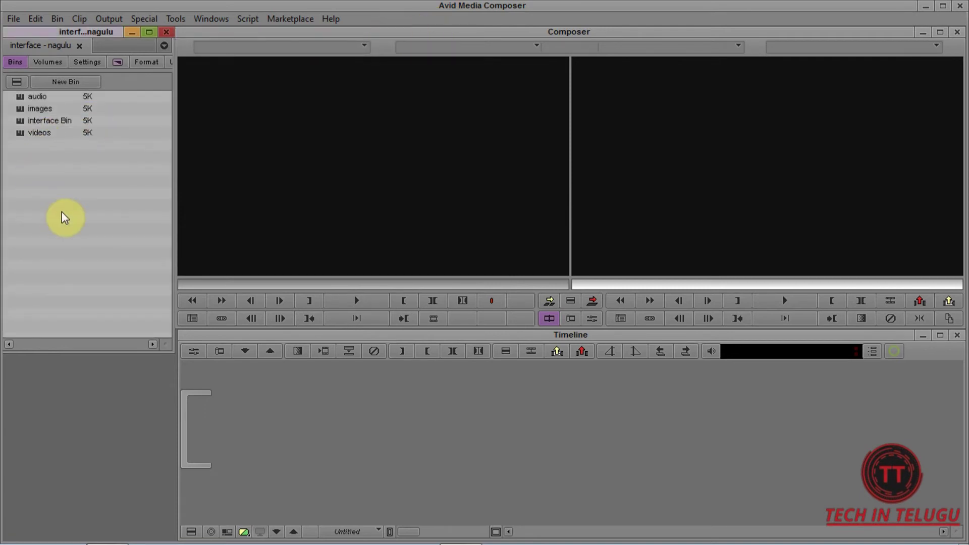
# Add a new project folder, keeping the default name 'untitled folder'
pyautogui.rightClick(40, 157)
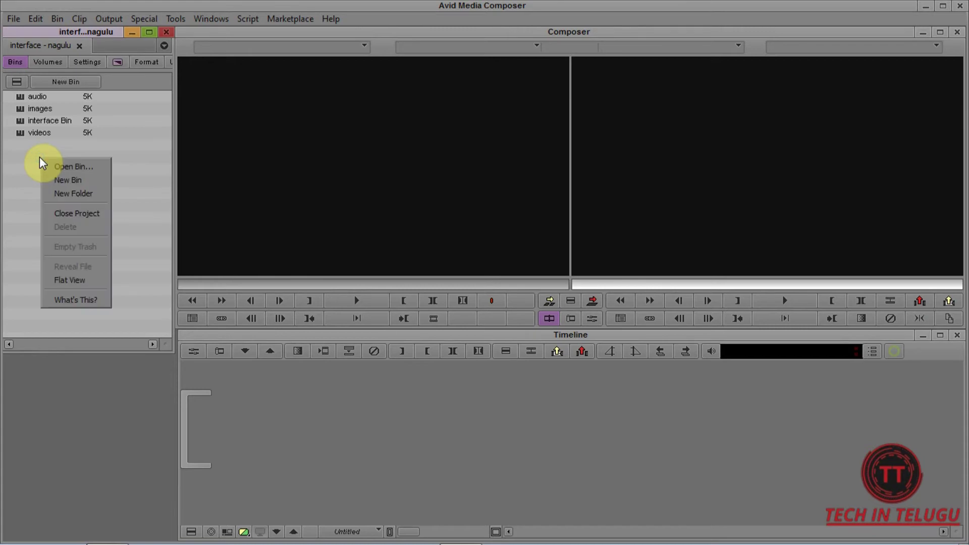
pyautogui.click(91, 193)
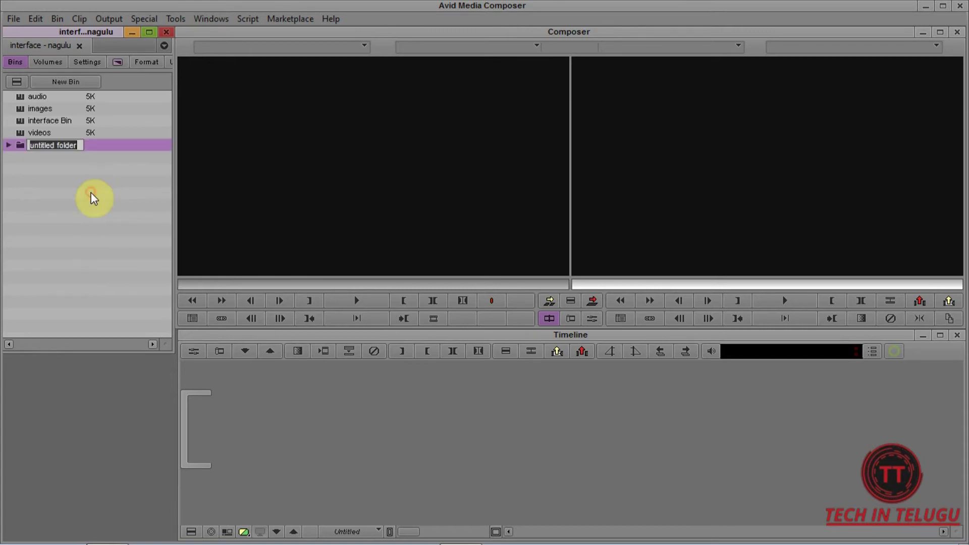
pyautogui.click(57, 165)
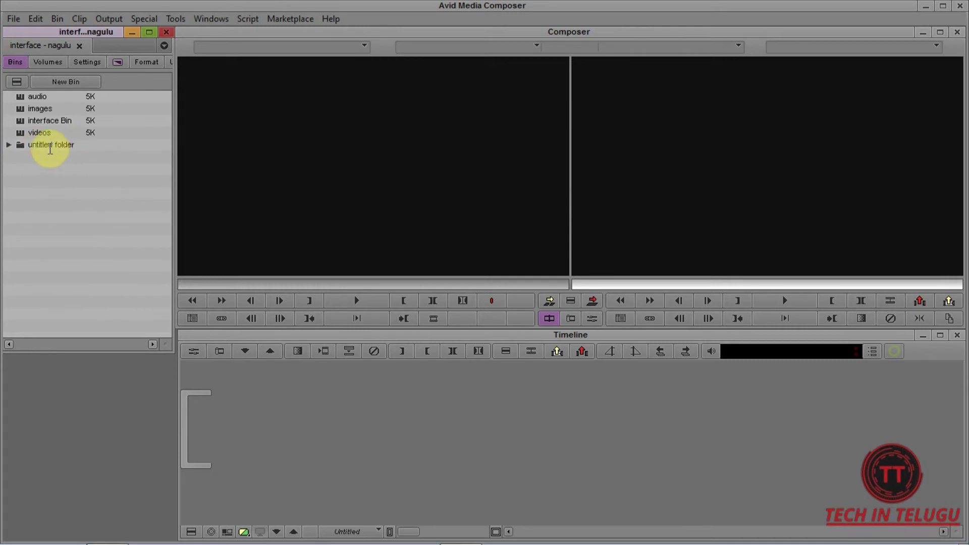
# Move the videos, images and audio bins into untitled folder and expand it
pyautogui.moveTo(23, 133); pyautogui.dragTo(24, 148)
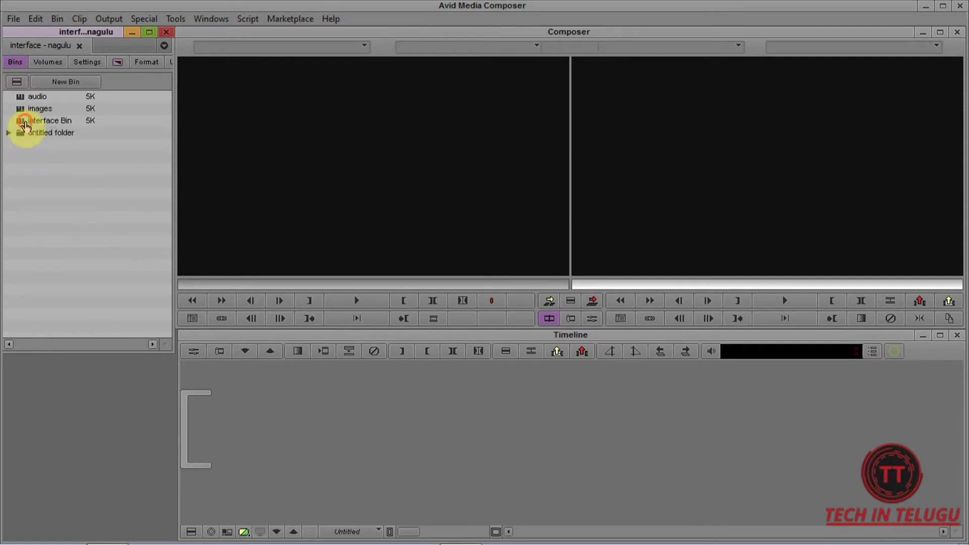
pyautogui.click(25, 122)
pyautogui.moveTo(23, 109); pyautogui.dragTo(25, 135)
pyautogui.moveTo(19, 96); pyautogui.dragTo(20, 122)
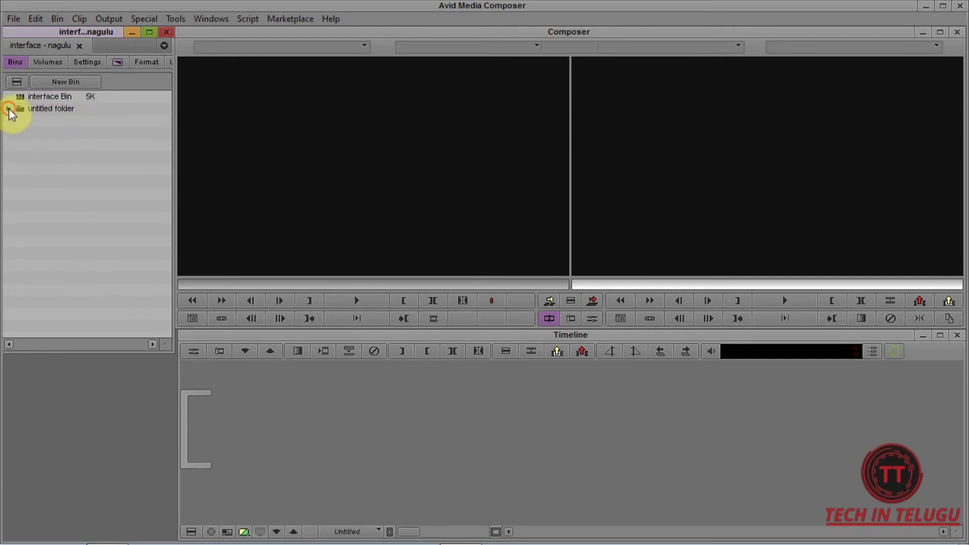
pyautogui.click(9, 108)
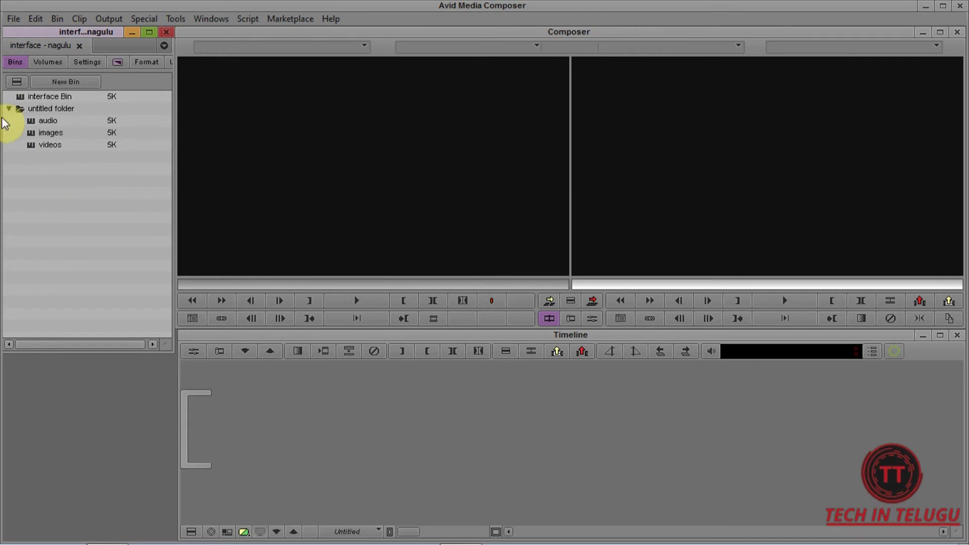
pyautogui.click(8, 109)
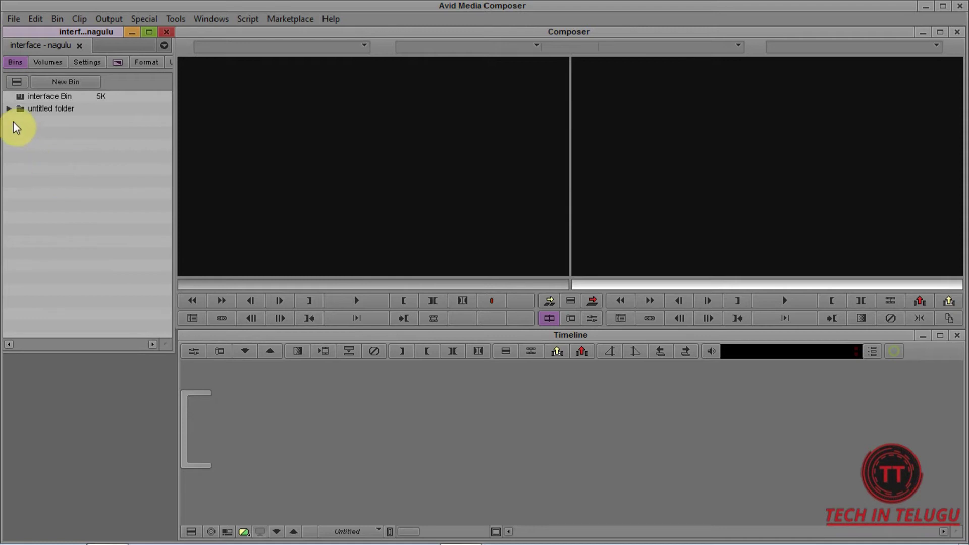
pyautogui.click(8, 108)
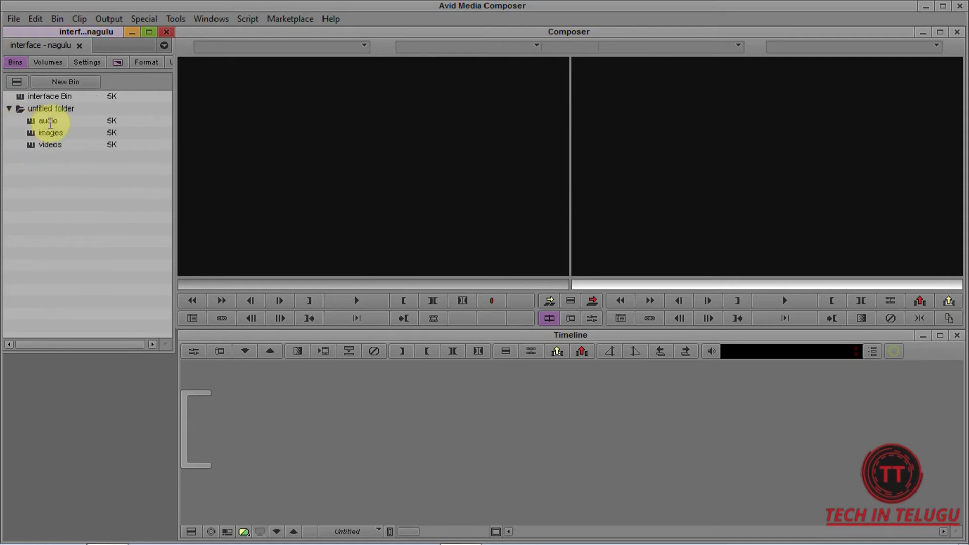
# Drag audio, images and videos out of untitled folder to the top level, then open images
pyautogui.click(36, 121)
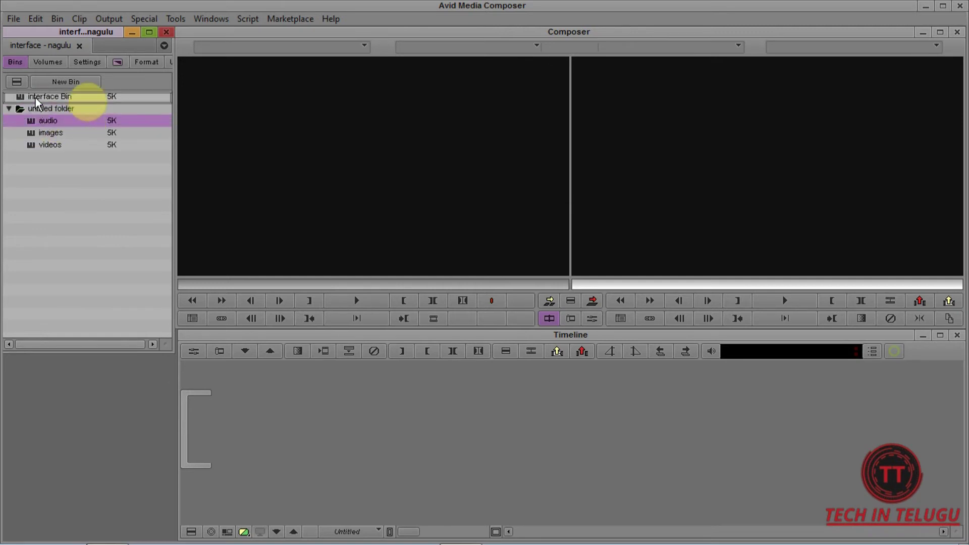
pyautogui.moveTo(35, 98); pyautogui.dragTo(32, 103)
pyautogui.click(32, 126)
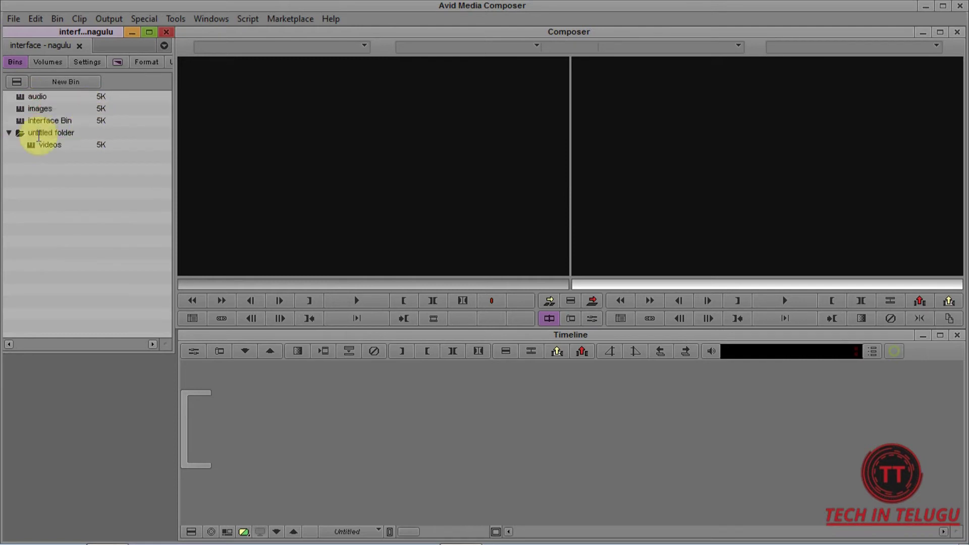
pyautogui.moveTo(32, 149); pyautogui.dragTo(32, 116)
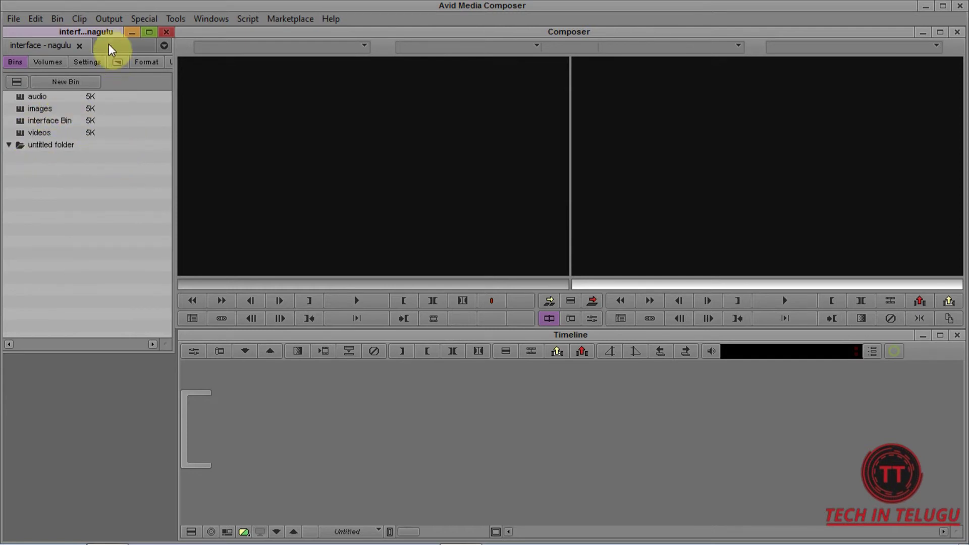
pyautogui.doubleClick(30, 109)
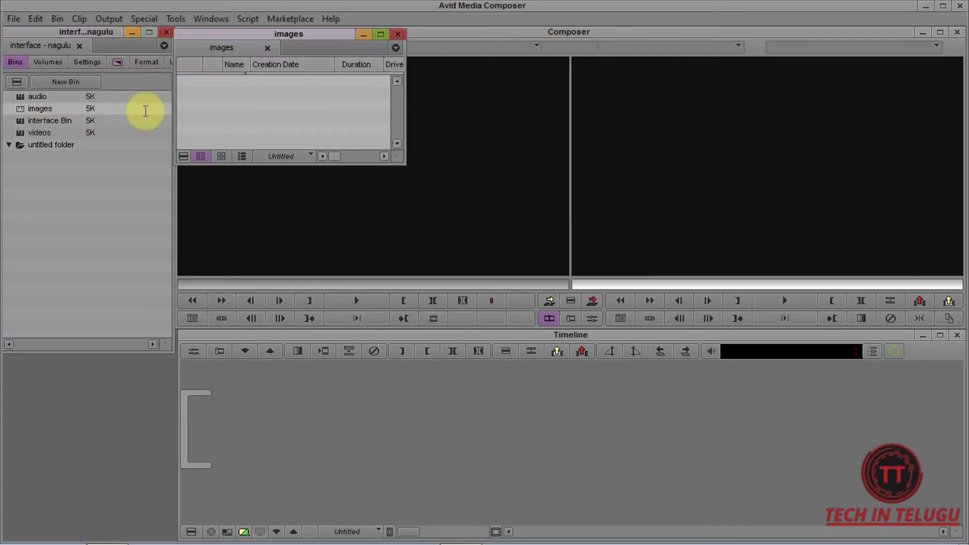
pyautogui.click(398, 34)
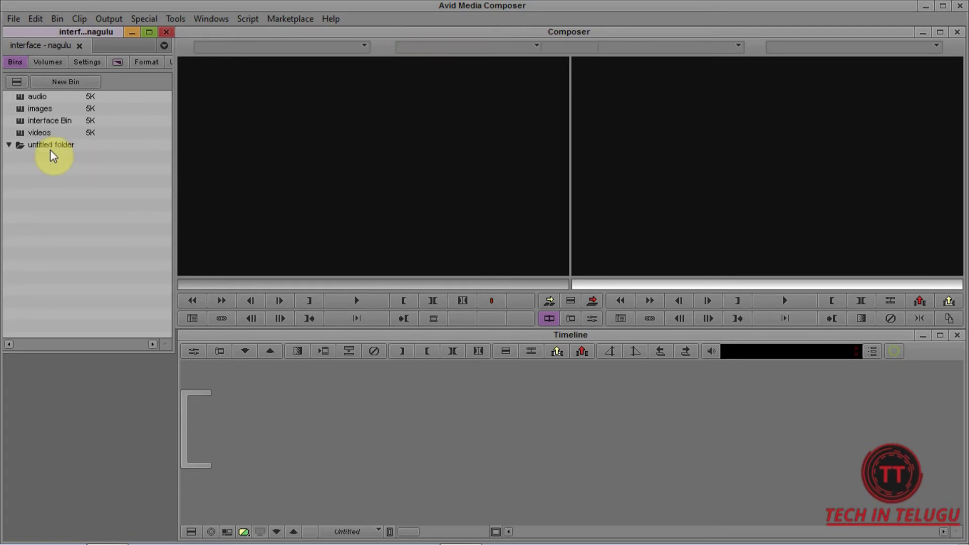
pyautogui.doubleClick(20, 110)
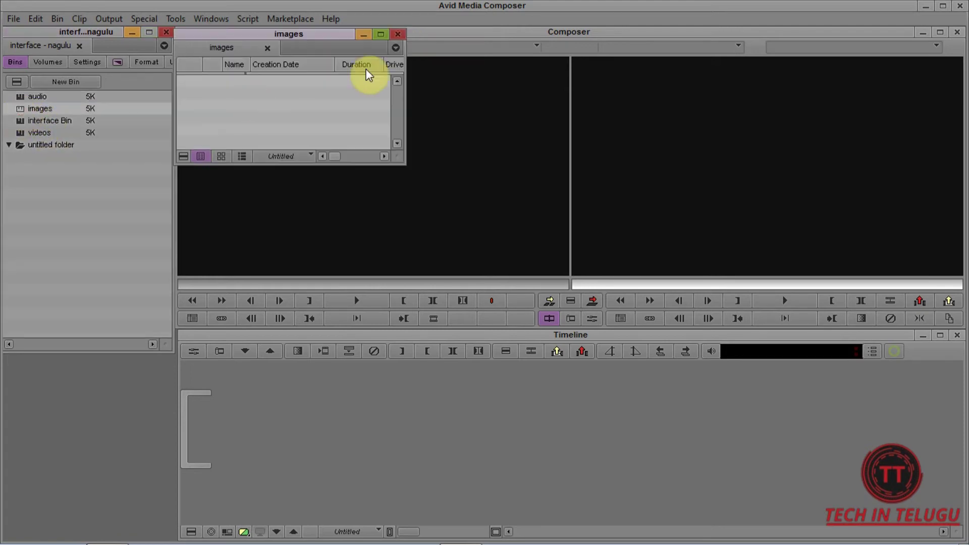
pyautogui.click(397, 35)
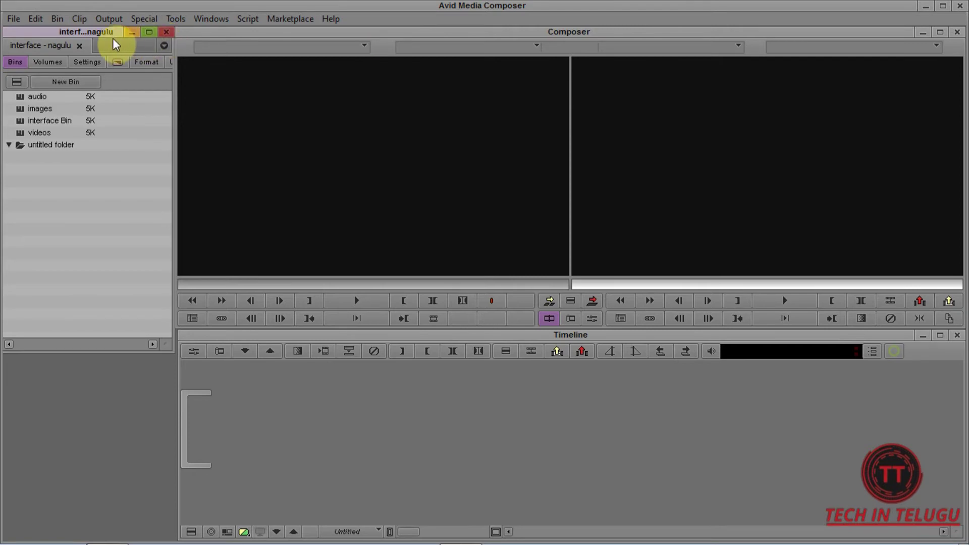
pyautogui.moveTo(104, 34)
pyautogui.mouseDown()
pyautogui.moveTo(101, 55)
pyautogui.moveTo(105, 32)
pyautogui.mouseUp()
pyautogui.moveTo(174, 79); pyautogui.dragTo(230, 78)
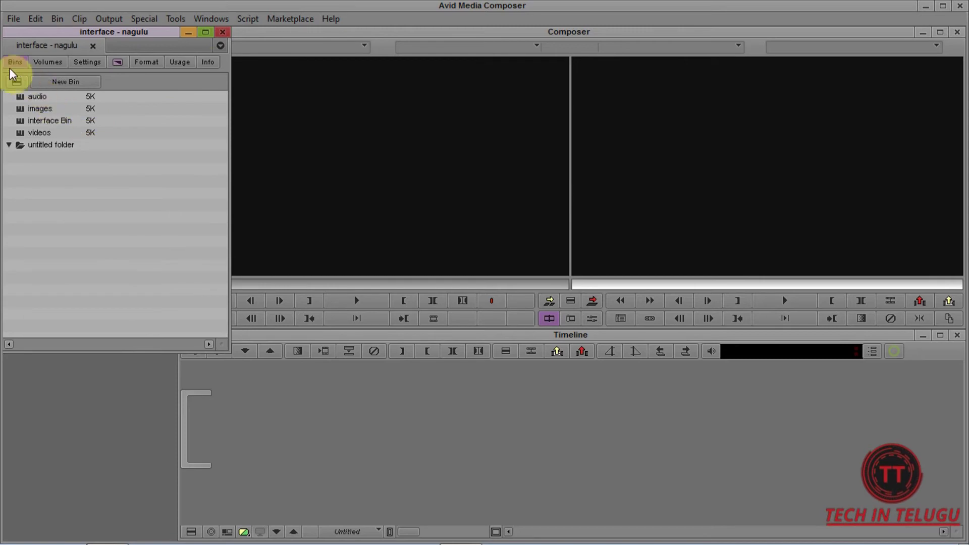
# Browse the project window's Settings, Effects and Format pages, then return to the Bins list
pyautogui.click(92, 62)
pyautogui.click(119, 64)
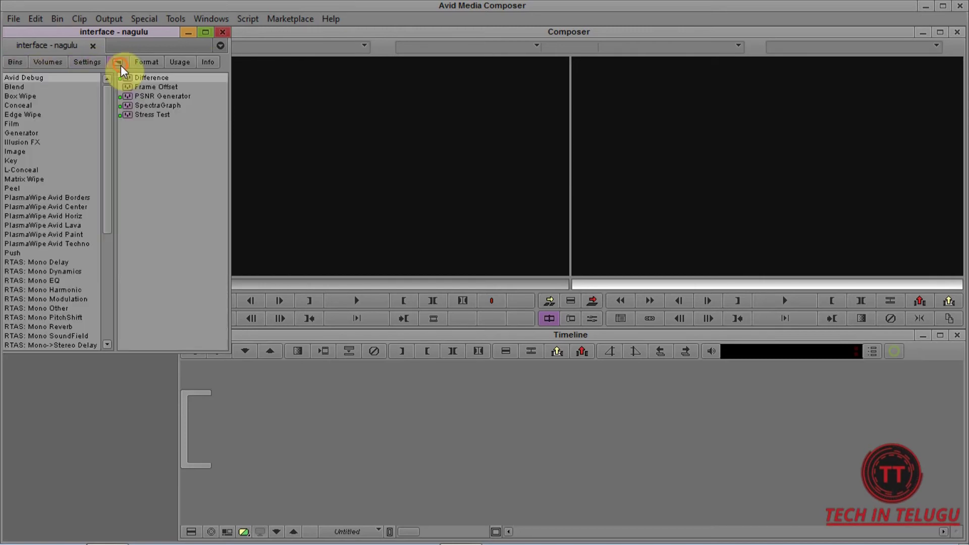
pyautogui.click(149, 63)
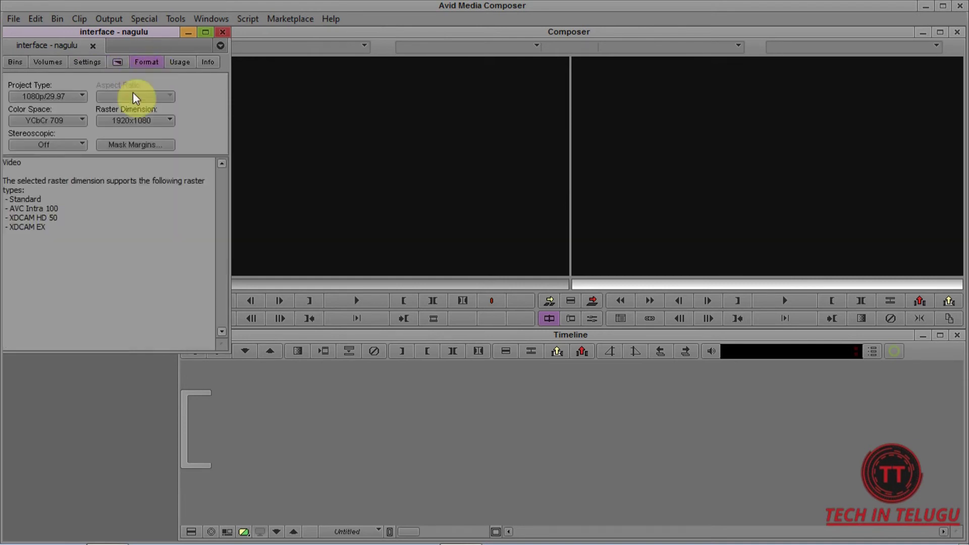
pyautogui.click(13, 63)
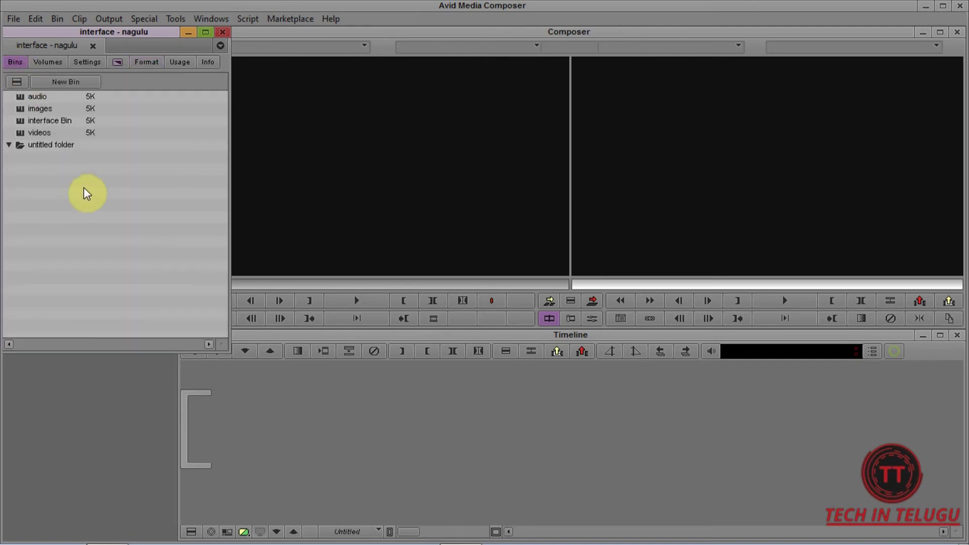
# Delete the untitled folder so it moves into the project's Trash
pyautogui.click(21, 149)
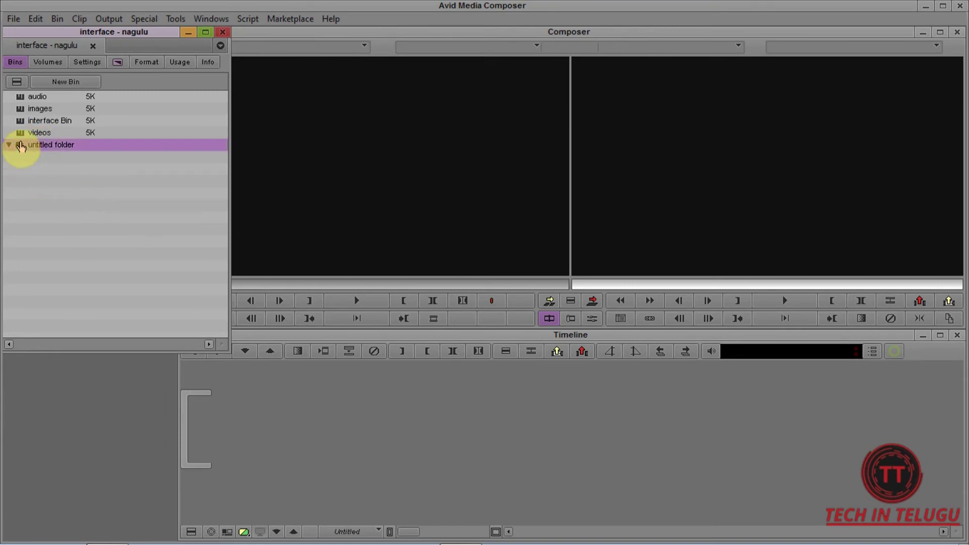
pyautogui.press('Delete')
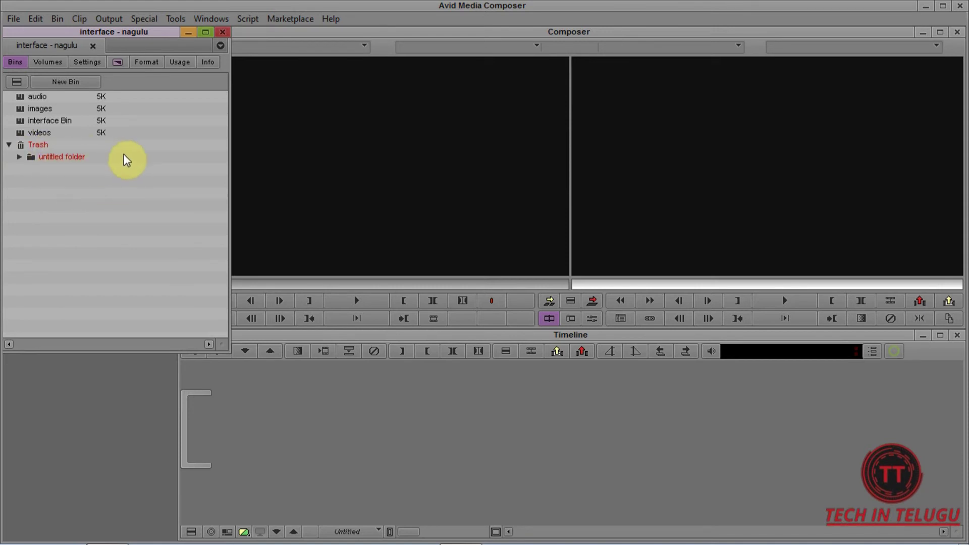
pyautogui.click(48, 157)
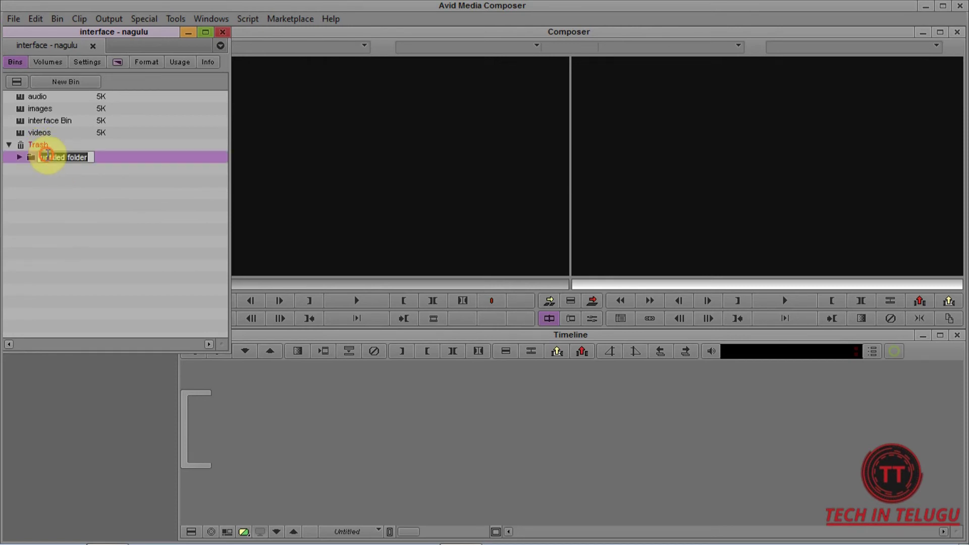
pyautogui.click(41, 146)
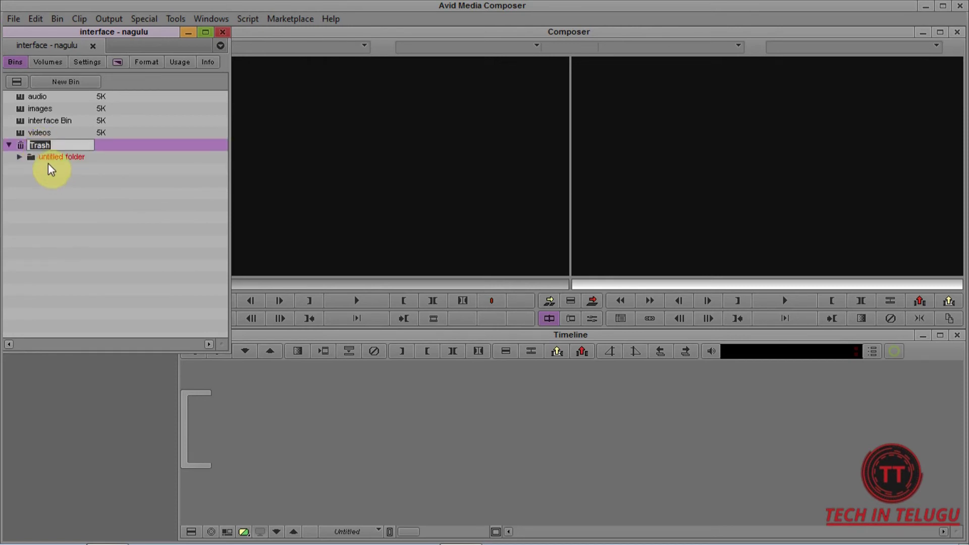
pyautogui.click(19, 144)
# Empty the Trash permanently from the Bins fast menu, confirming the deletion
pyautogui.click(18, 83)
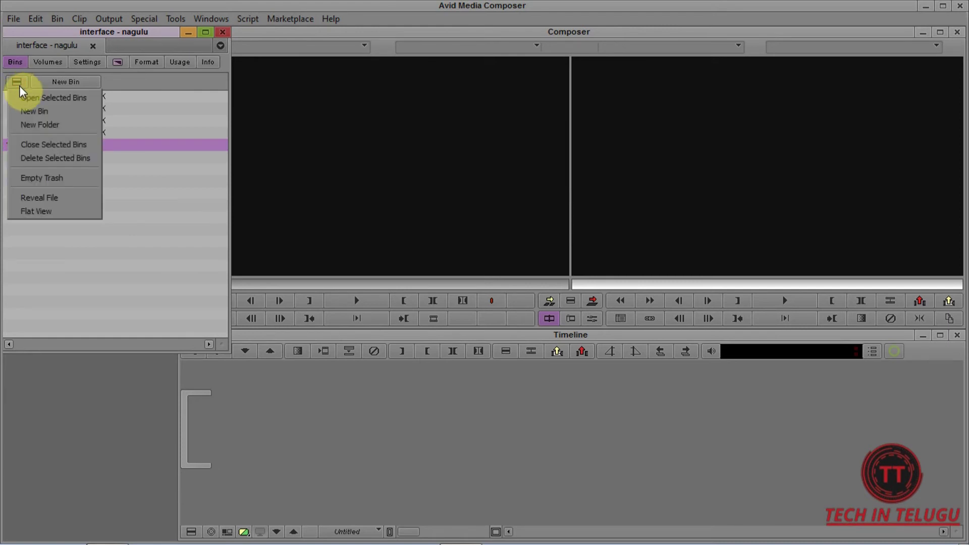
pyautogui.click(65, 179)
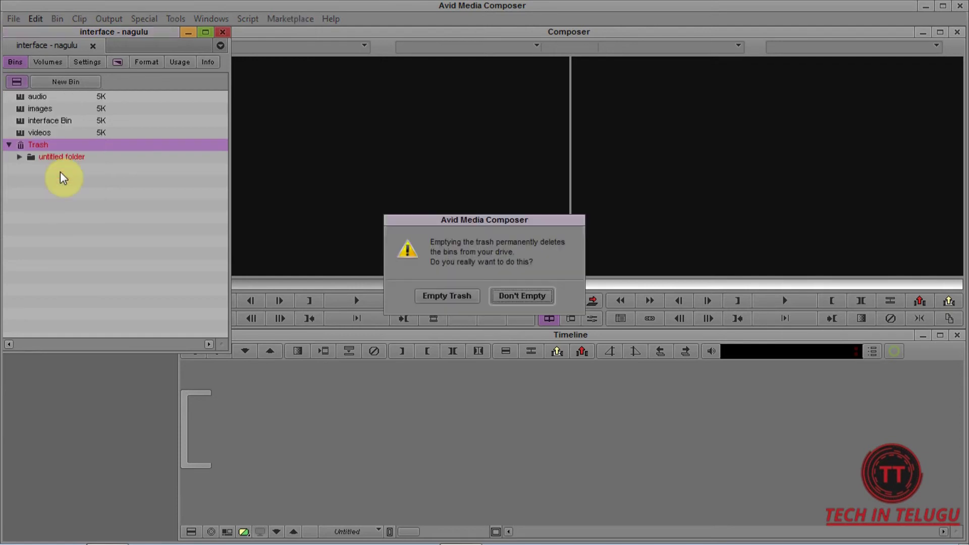
pyautogui.click(436, 295)
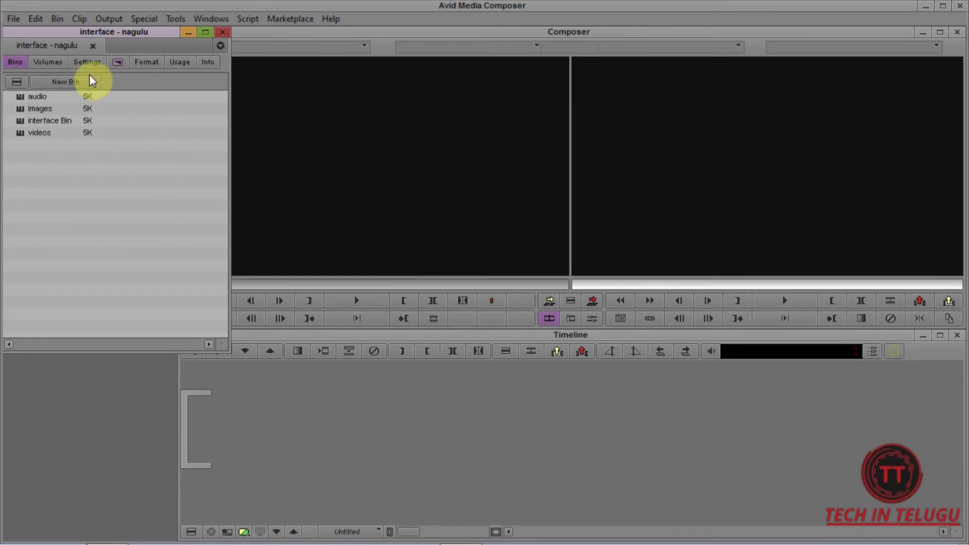
pyautogui.click(87, 62)
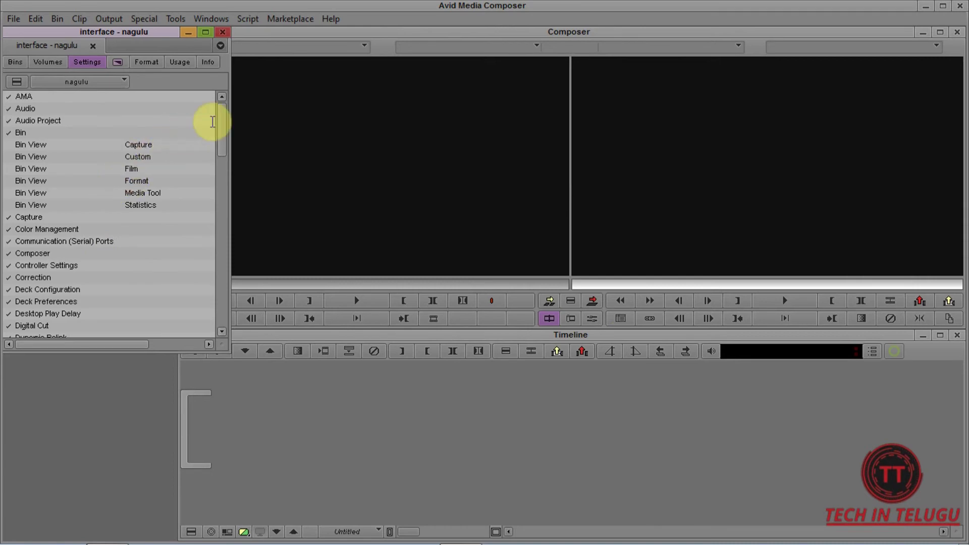
# Open the Keyboard English (United States) setting from the project's Settings list
pyautogui.moveTo(221, 121)
pyautogui.mouseDown()
pyautogui.moveTo(220, 212)
pyautogui.moveTo(216, 106)
pyautogui.mouseUp()
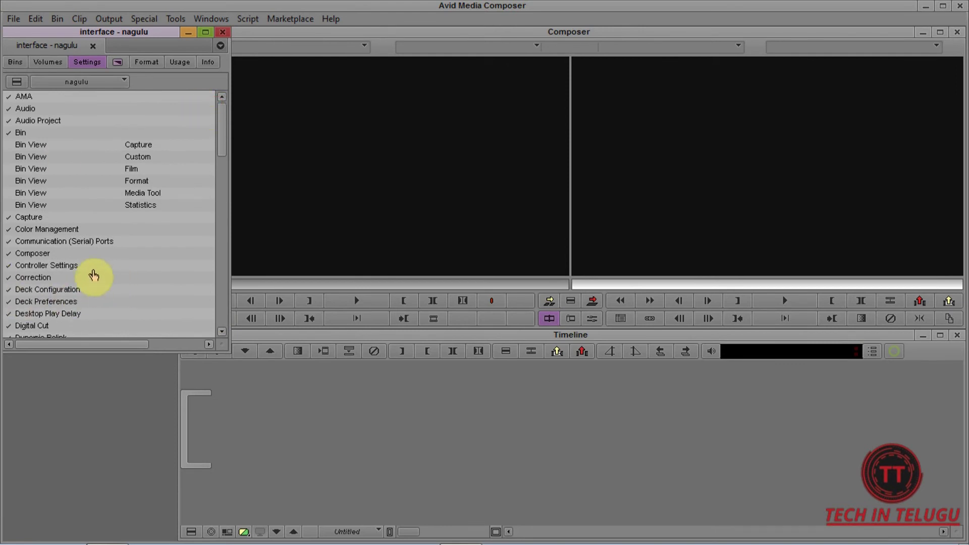
pyautogui.click(27, 103)
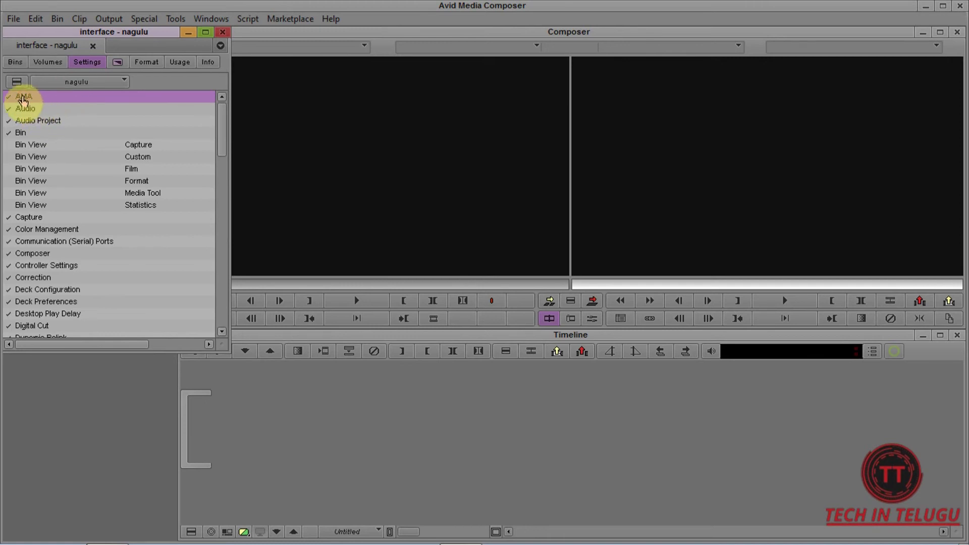
pyautogui.press('k')
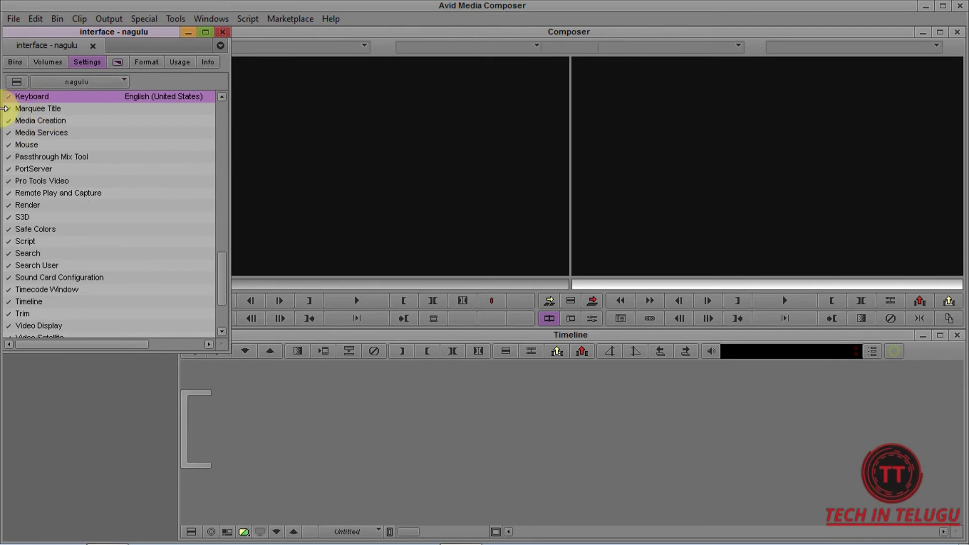
pyautogui.doubleClick(12, 98)
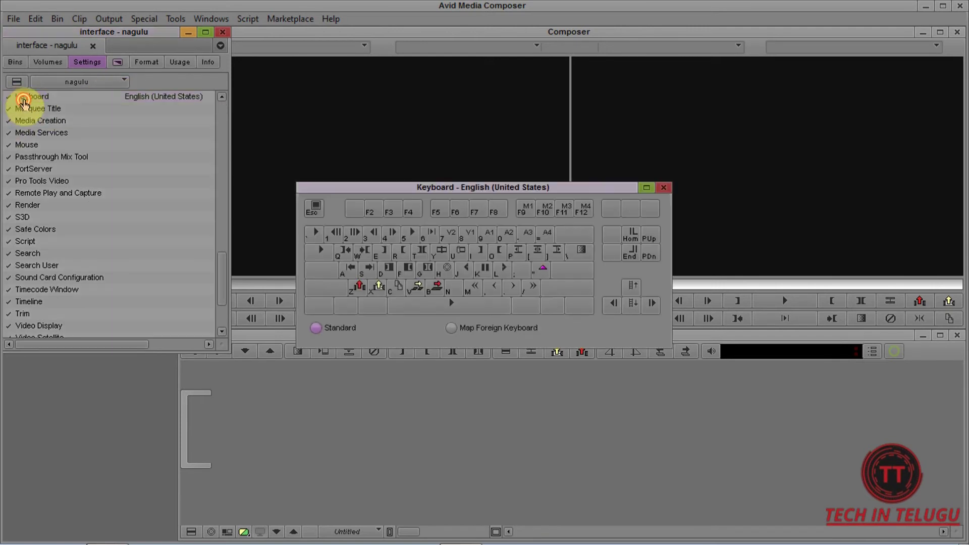
pyautogui.moveTo(443, 191); pyautogui.dragTo(427, 145)
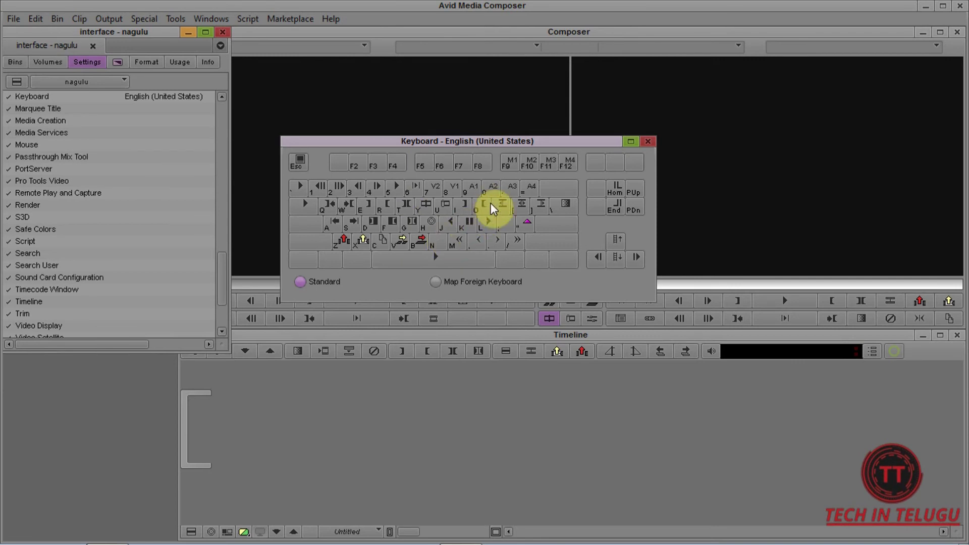
pyautogui.click(648, 142)
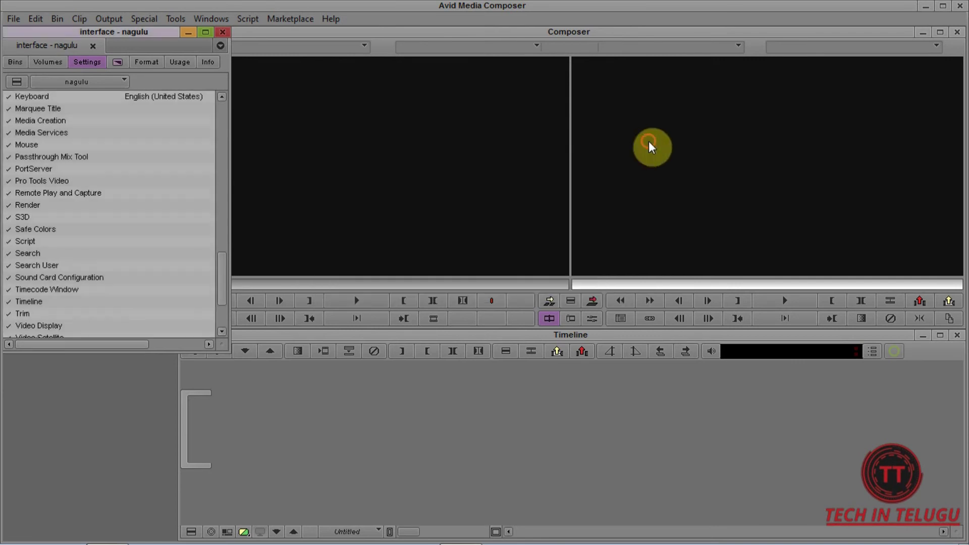
# Duplicate the Keyboard setting with Ctrl+D, make the copy active and open it
pyautogui.click(29, 100)
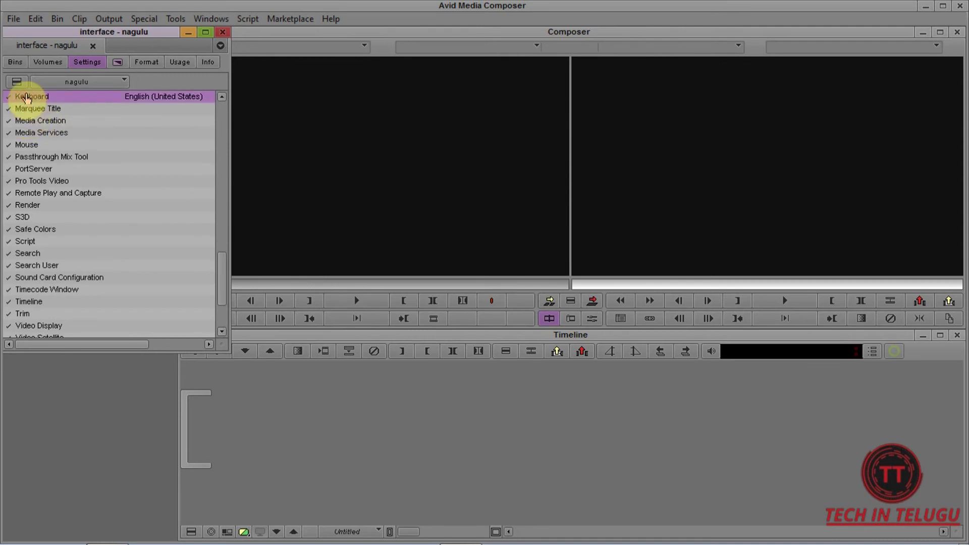
pyautogui.hotkey('ctrl', 'd')
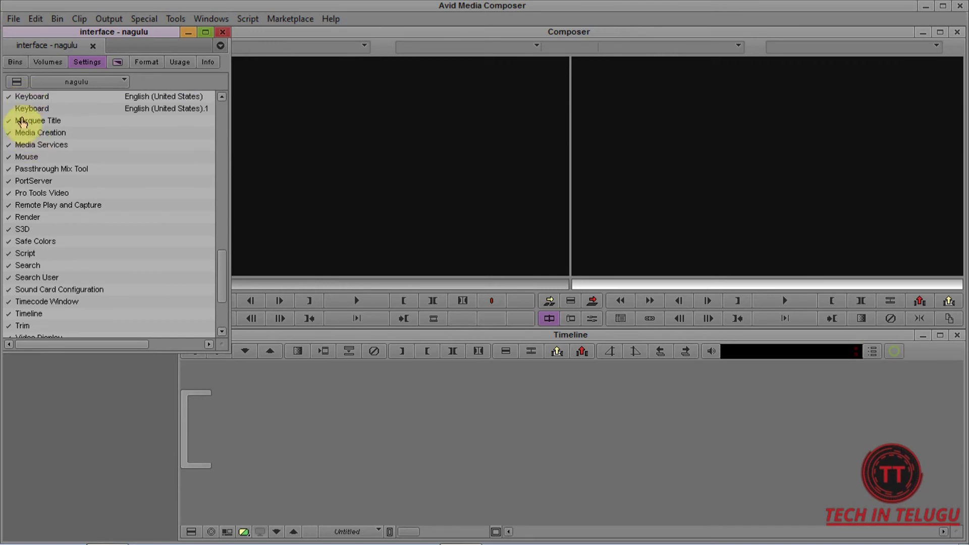
pyautogui.click(28, 108)
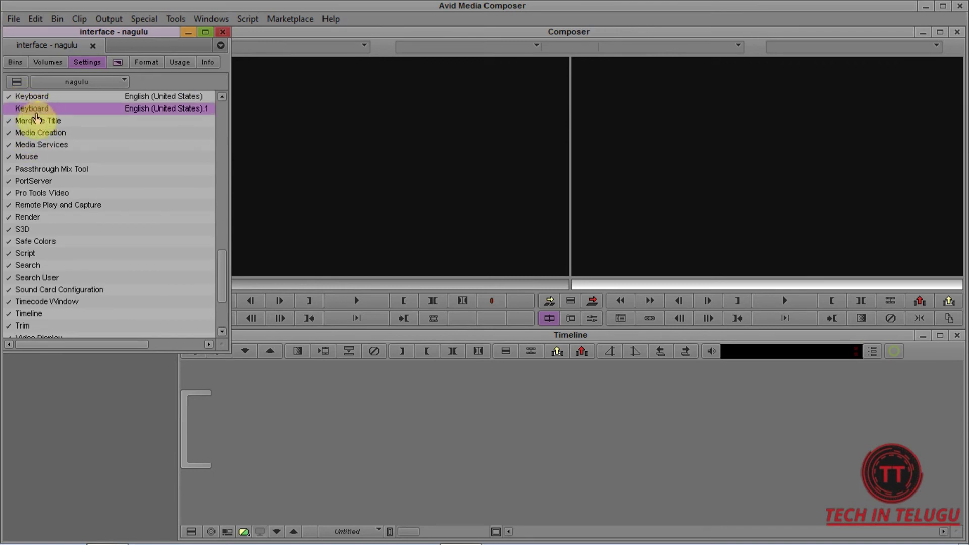
pyautogui.click(9, 108)
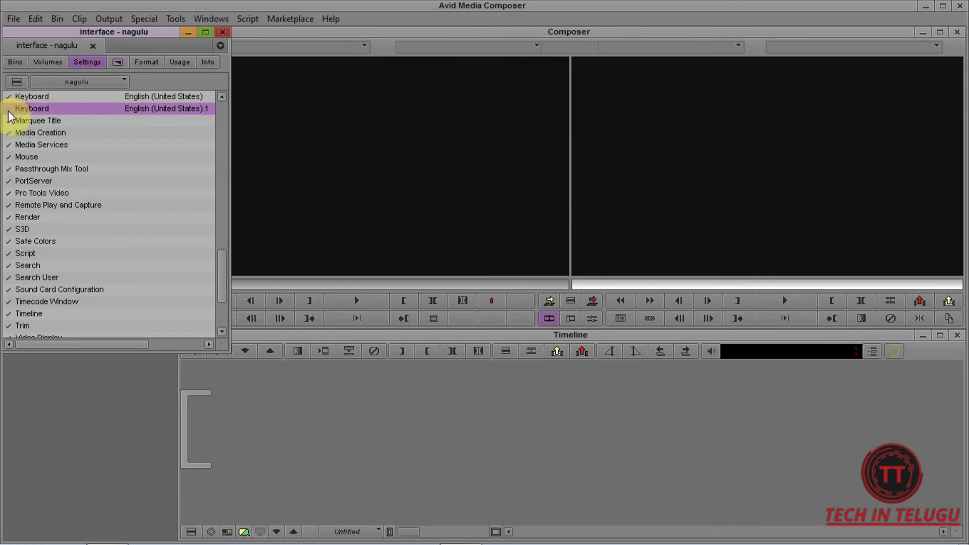
pyautogui.click(37, 110)
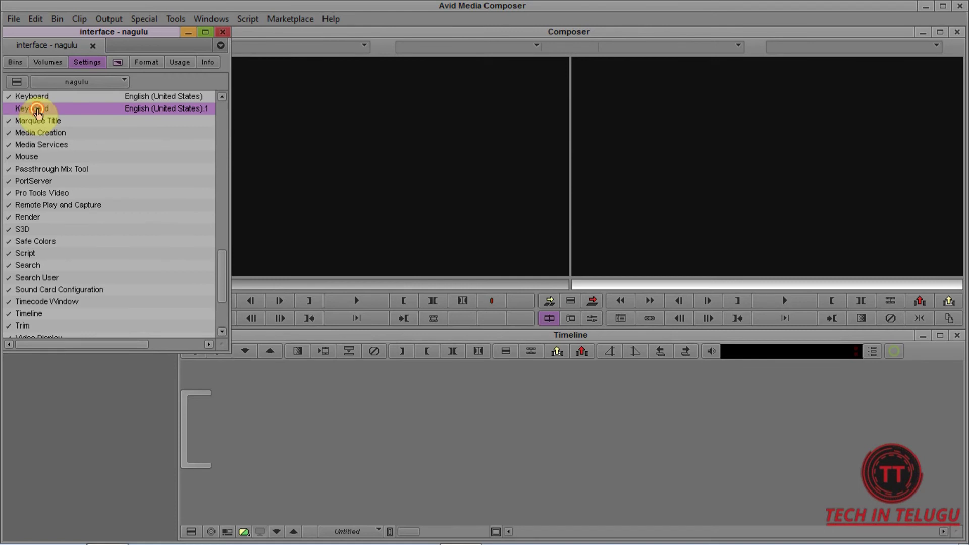
pyautogui.doubleClick(37, 110)
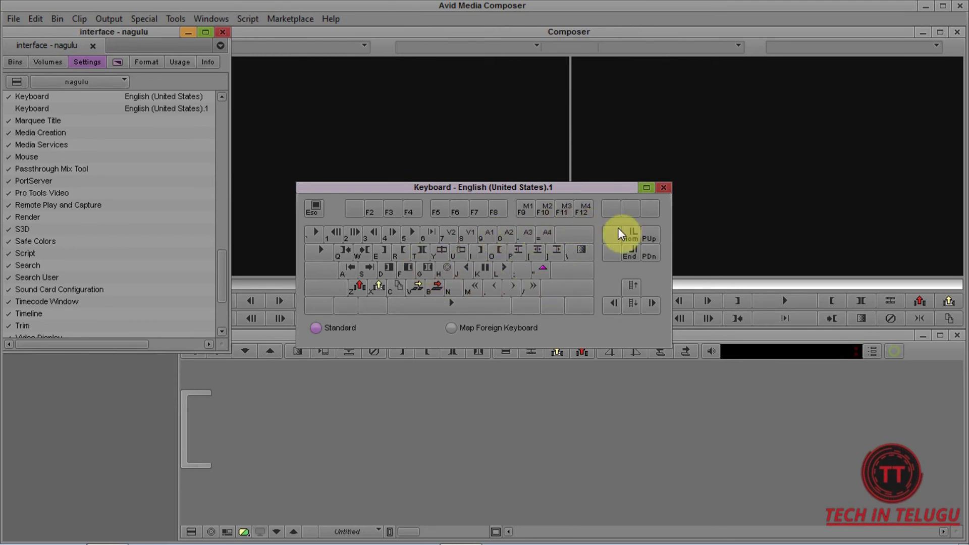
# Close the duplicate's settings window and delete the duplicated Keyboard setting
pyautogui.click(663, 189)
pyautogui.click(43, 111)
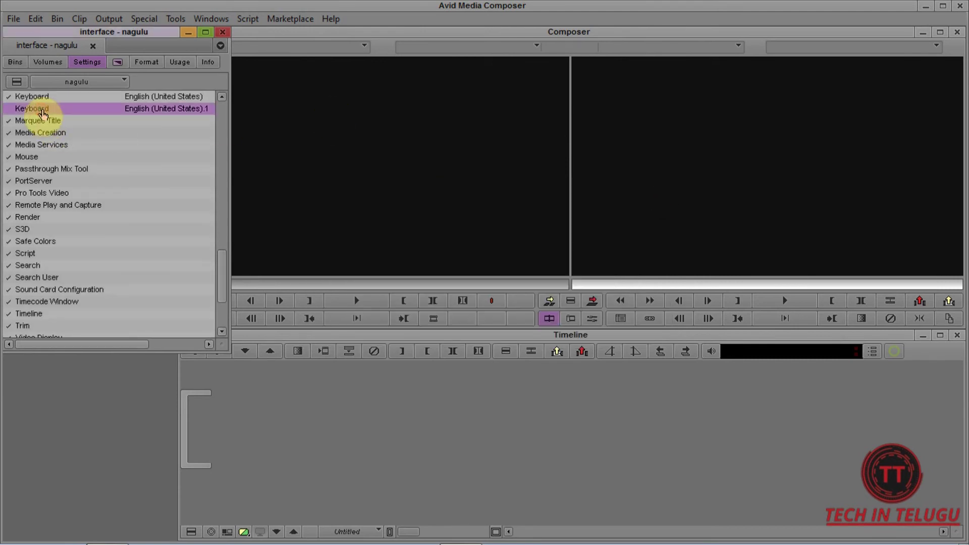
pyautogui.press('Delete')
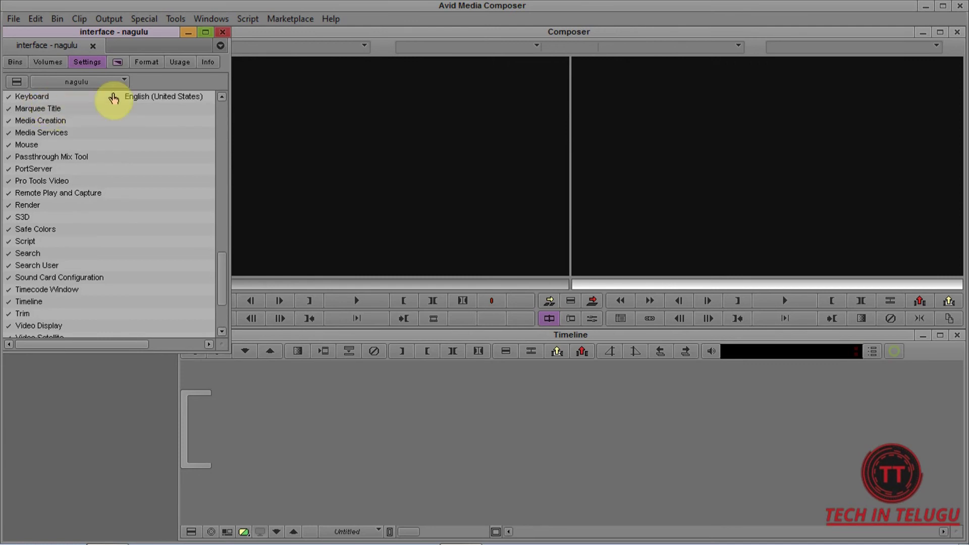
pyautogui.click(117, 62)
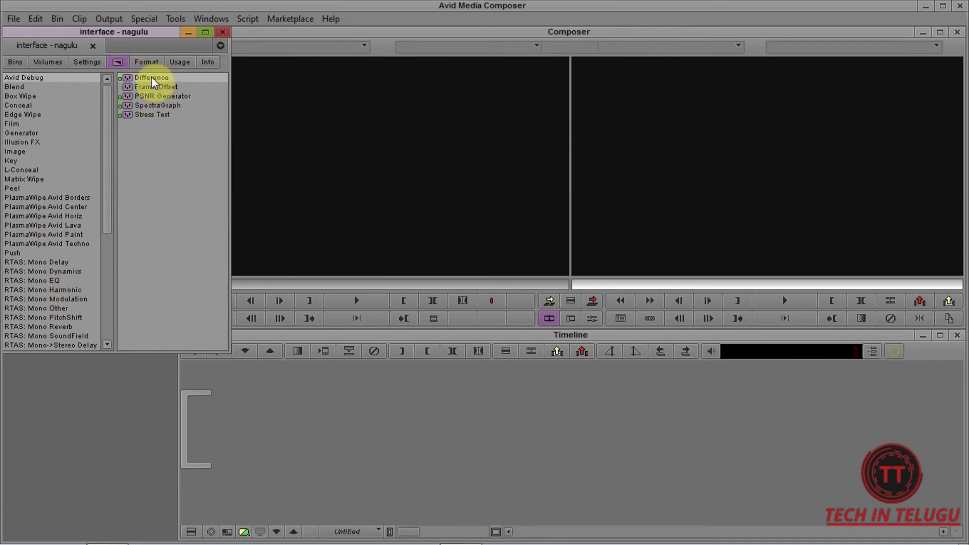
# Show the project's Format page: 1080p/29.97, YCbCr 709, 1920x1080 raster
pyautogui.click(147, 59)
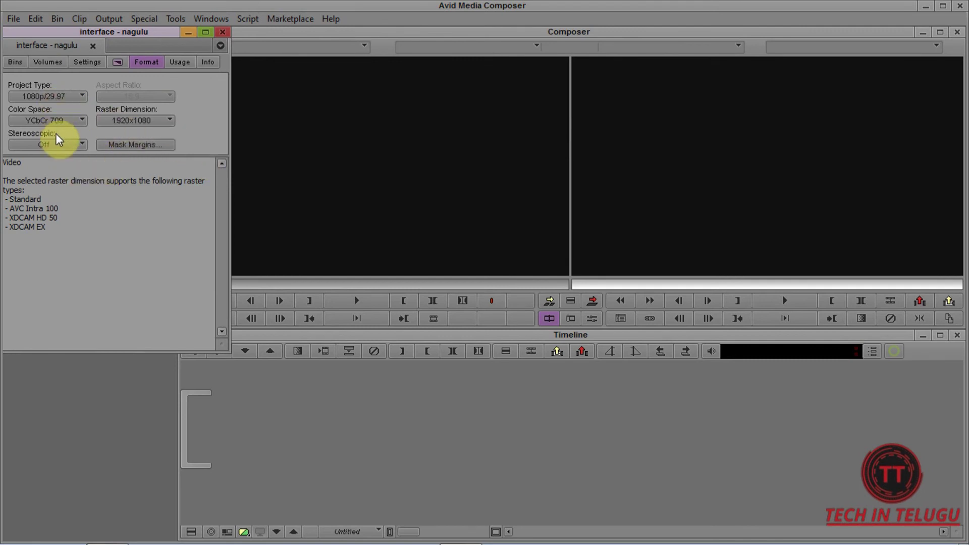
# Check the Project Type list without changing 1080p/29.97, then view the Usage and Info pages
pyautogui.click(77, 99)
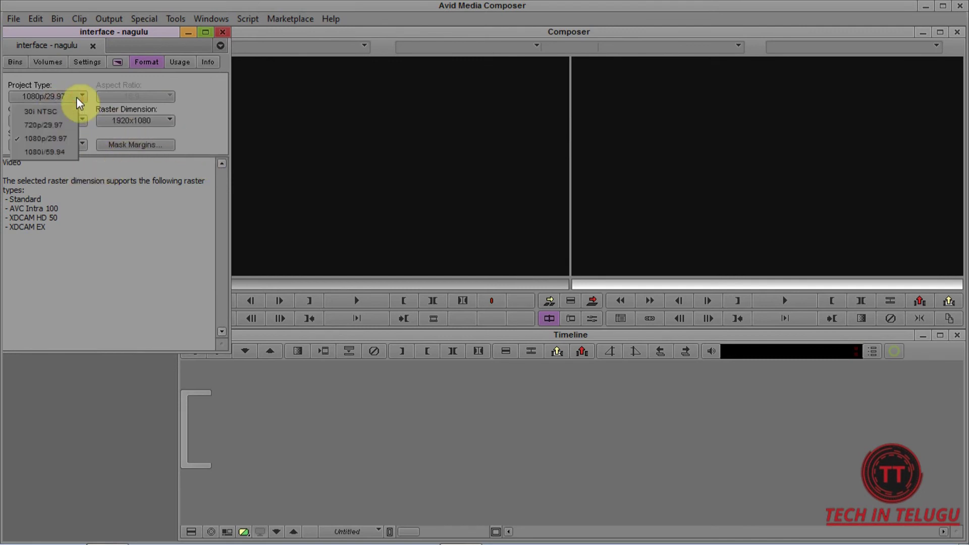
pyautogui.click(105, 214)
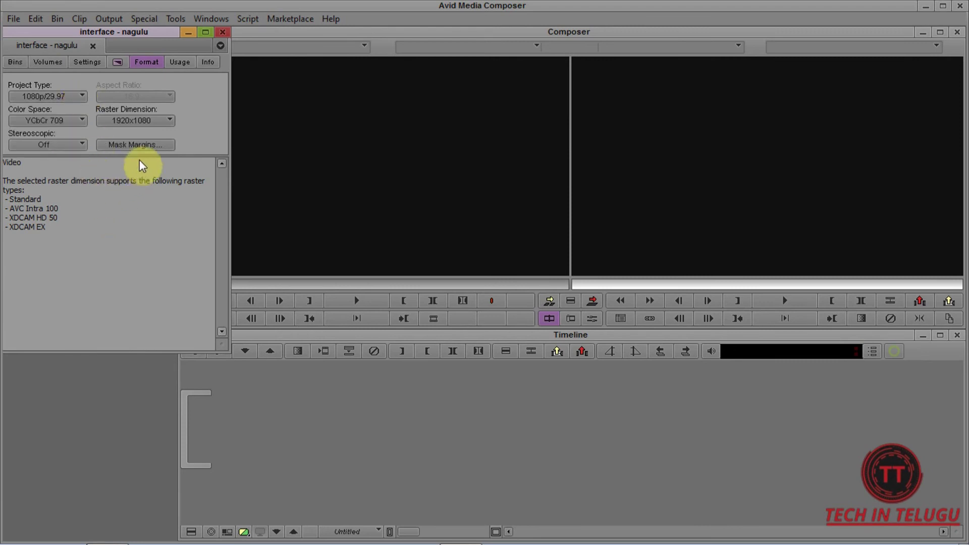
pyautogui.click(180, 63)
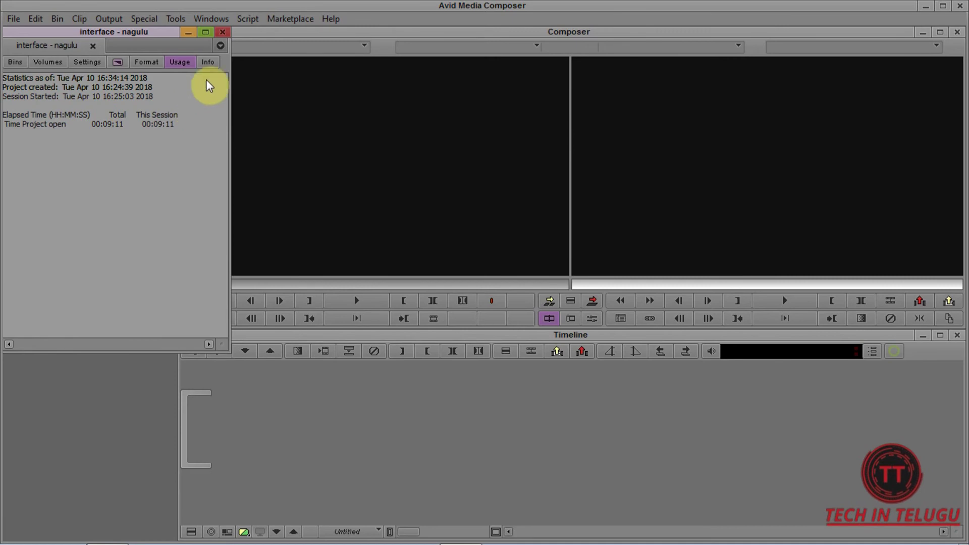
pyautogui.click(208, 63)
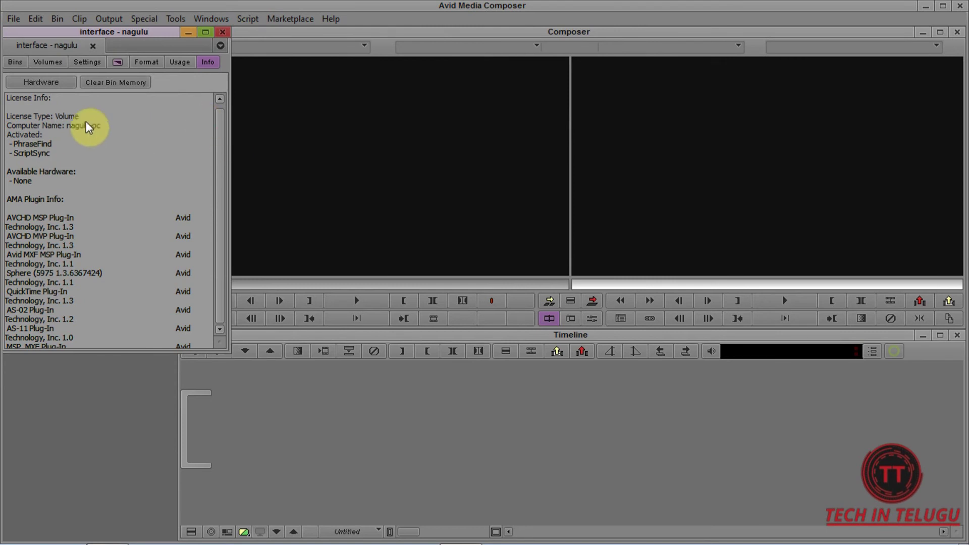
# Cycle through the Bins, Settings and Effects pages, ending back on the bin list
pyautogui.click(8, 64)
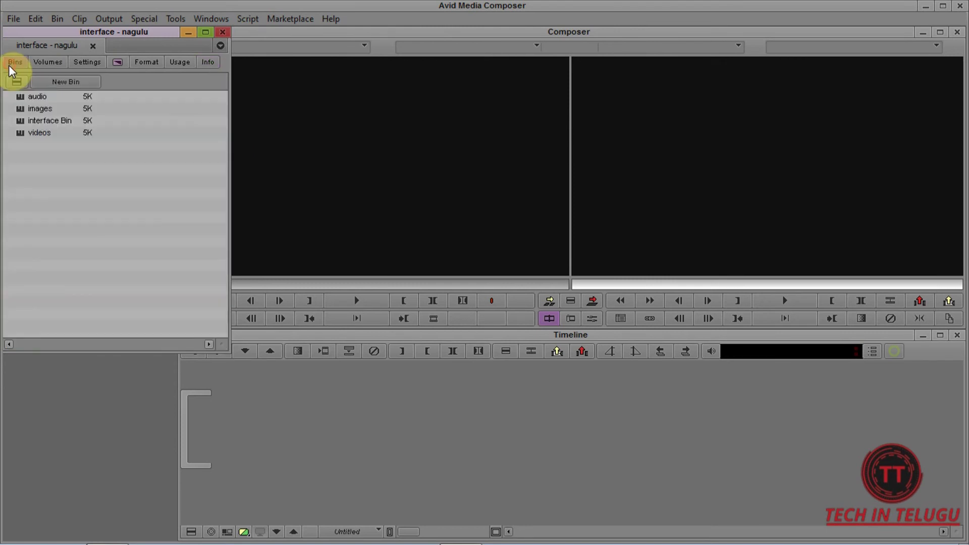
pyautogui.click(84, 67)
pyautogui.click(117, 62)
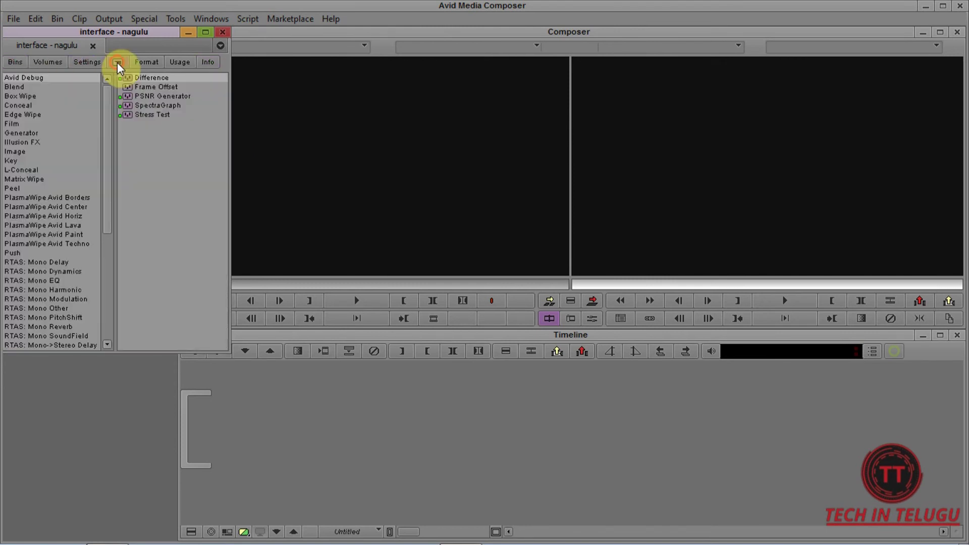
pyautogui.click(212, 20)
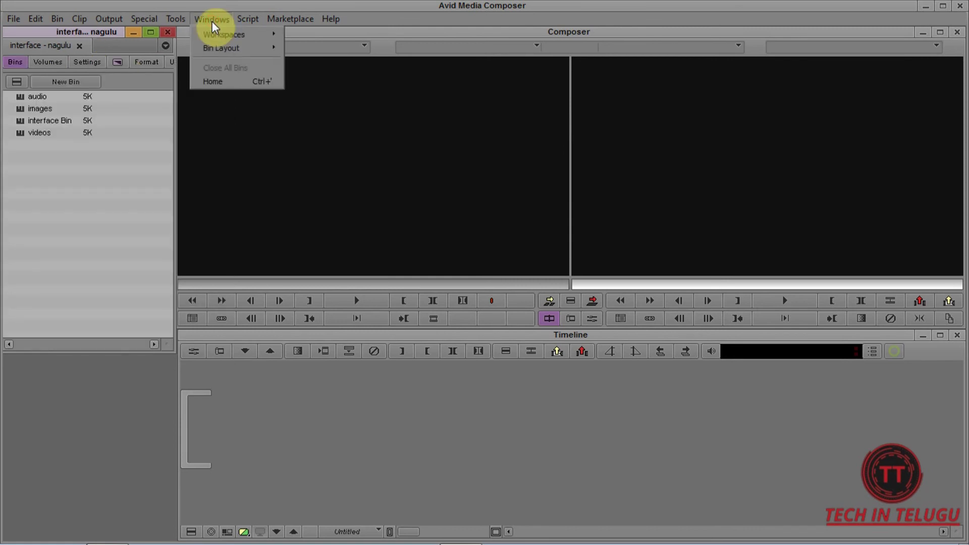
# Switch to the Audio Editing workspace and move its Audio Mixer window left and down
pyautogui.moveTo(290, 19)
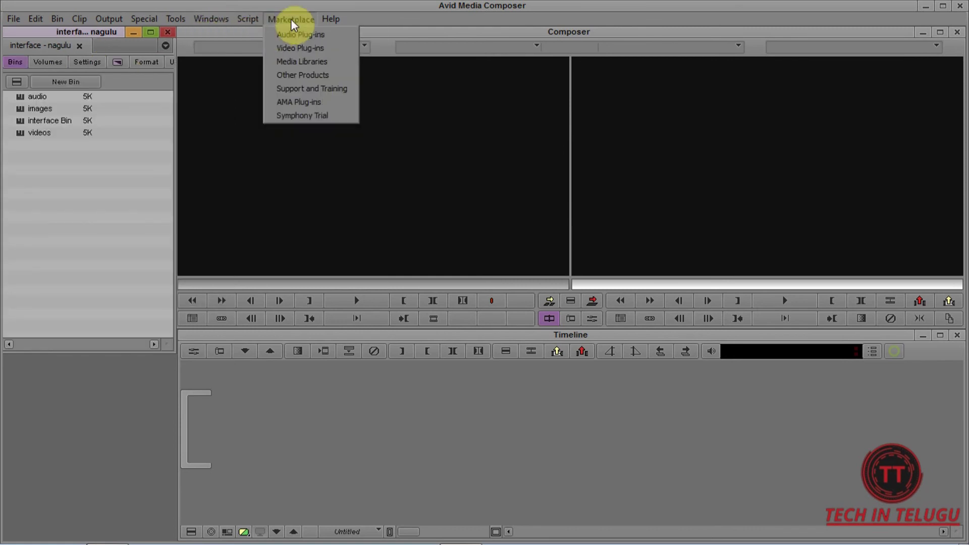
pyautogui.moveTo(213, 19)
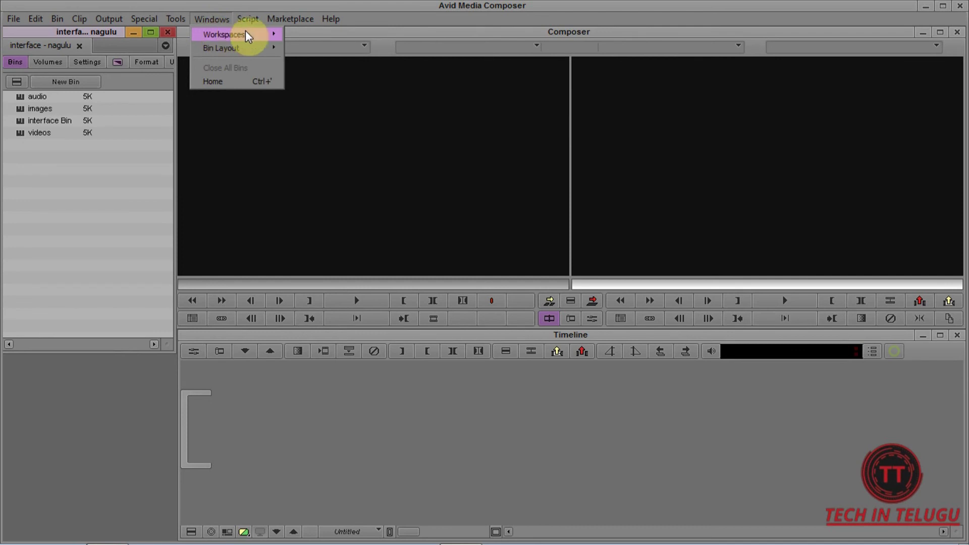
pyautogui.moveTo(246, 33)
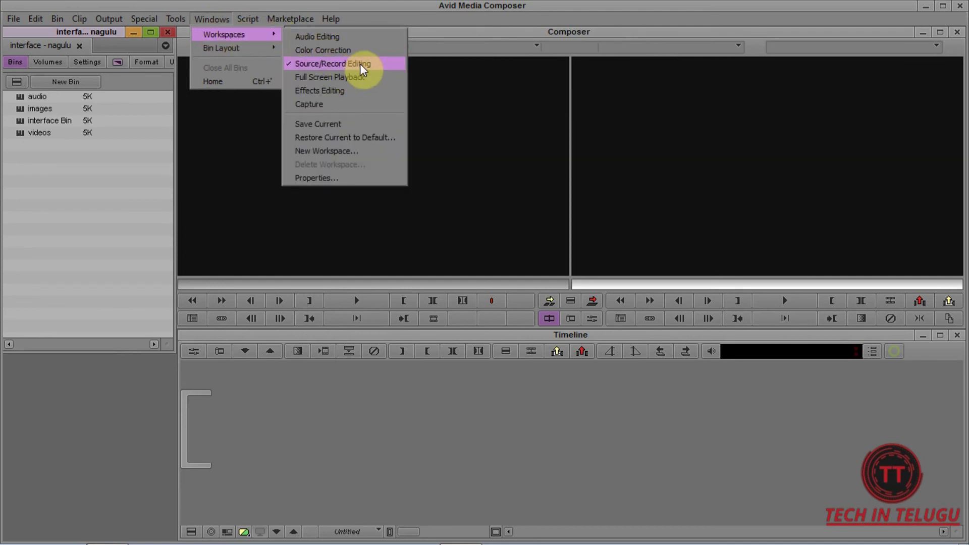
pyautogui.click(317, 37)
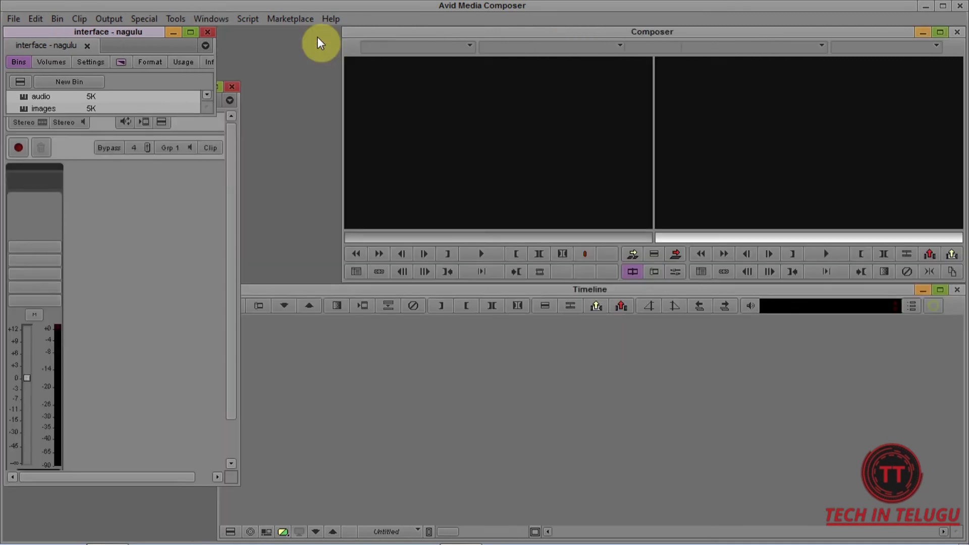
pyautogui.moveTo(161, 87); pyautogui.dragTo(378, 72)
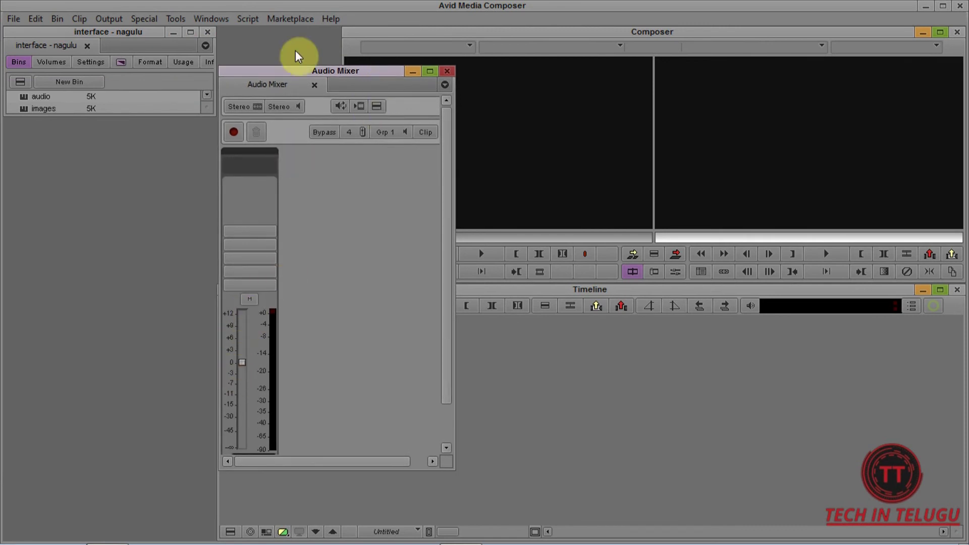
pyautogui.moveTo(290, 75); pyautogui.dragTo(159, 121)
# Switch to the Color Correction workspace from Windows > Workspaces
pyautogui.click(210, 20)
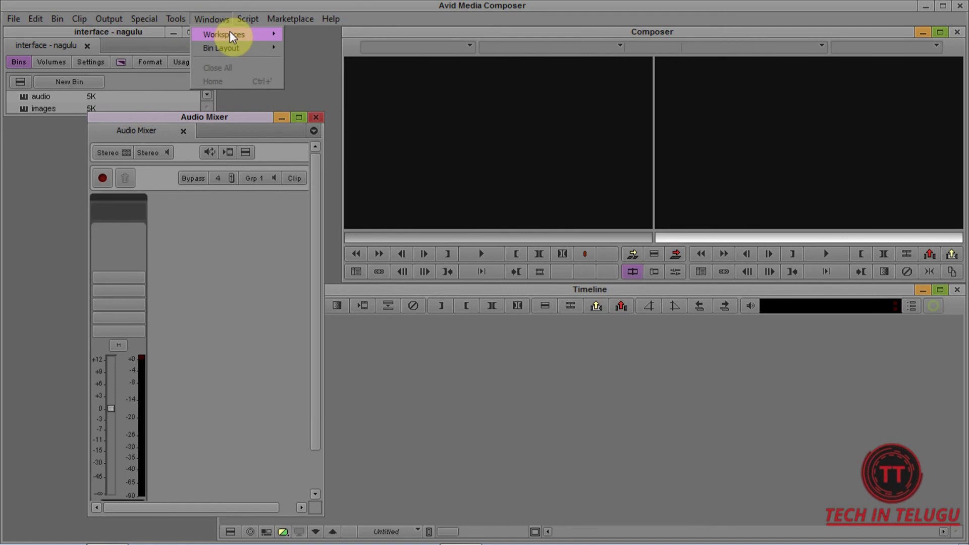
pyautogui.moveTo(275, 35)
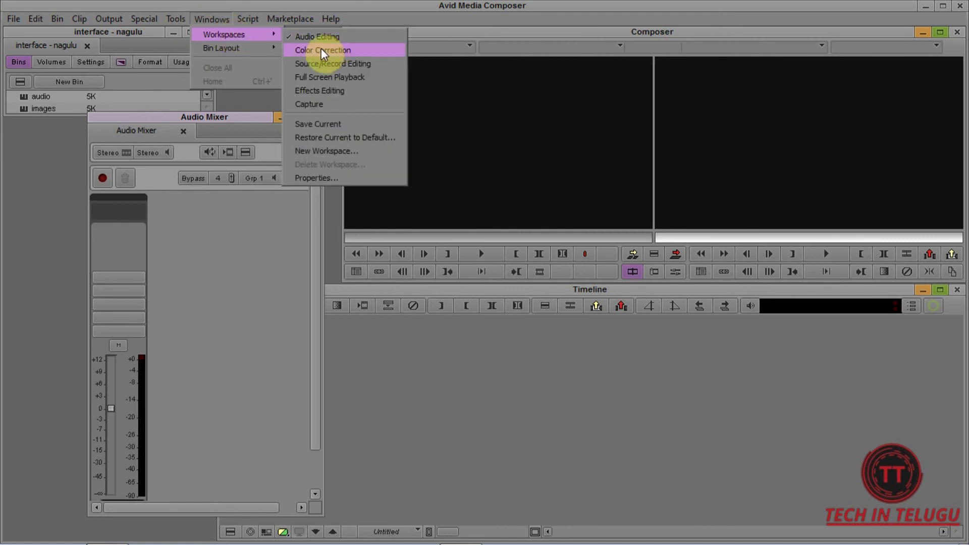
pyautogui.click(303, 50)
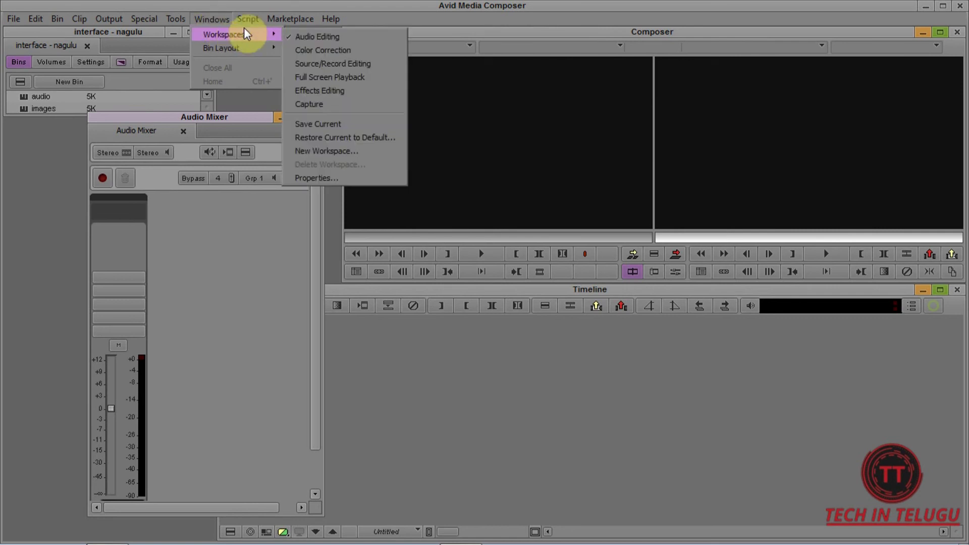
pyautogui.click(329, 50)
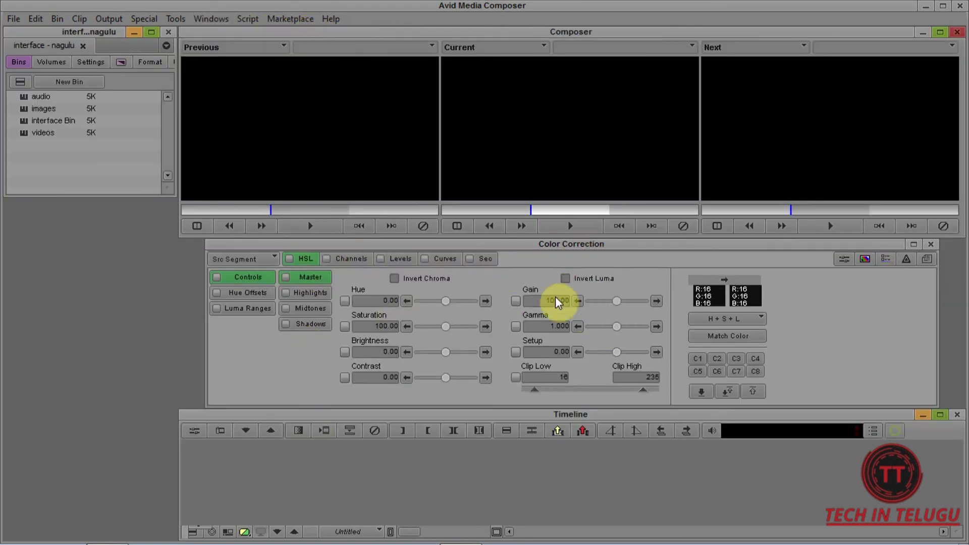
# Switch to the Source/Record Editing workspace, leaving the workspace list without further changes
pyautogui.click(215, 23)
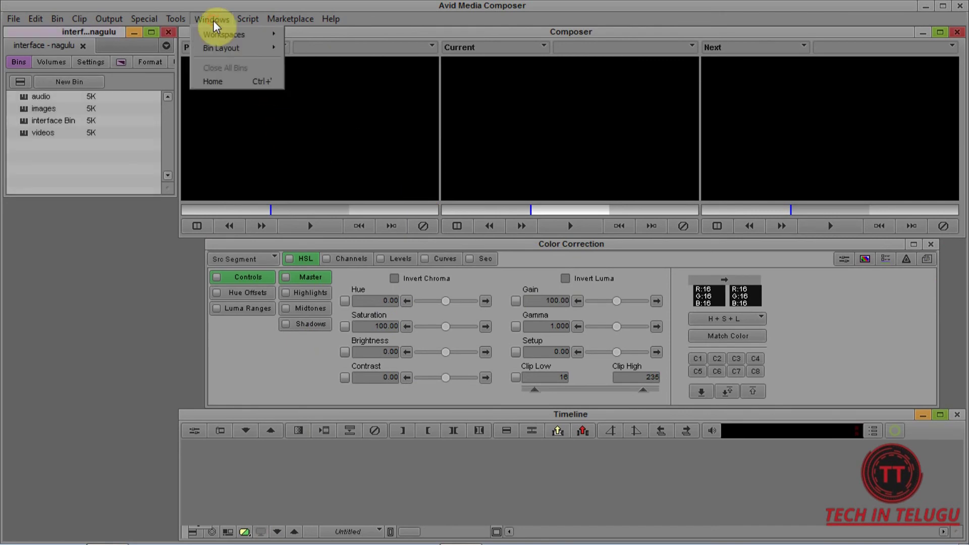
pyautogui.moveTo(247, 34)
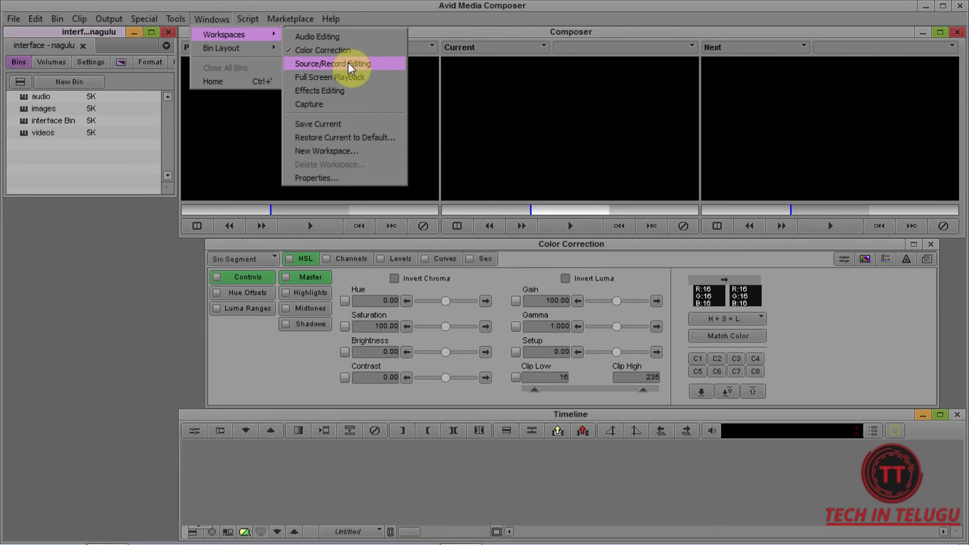
pyautogui.click(349, 64)
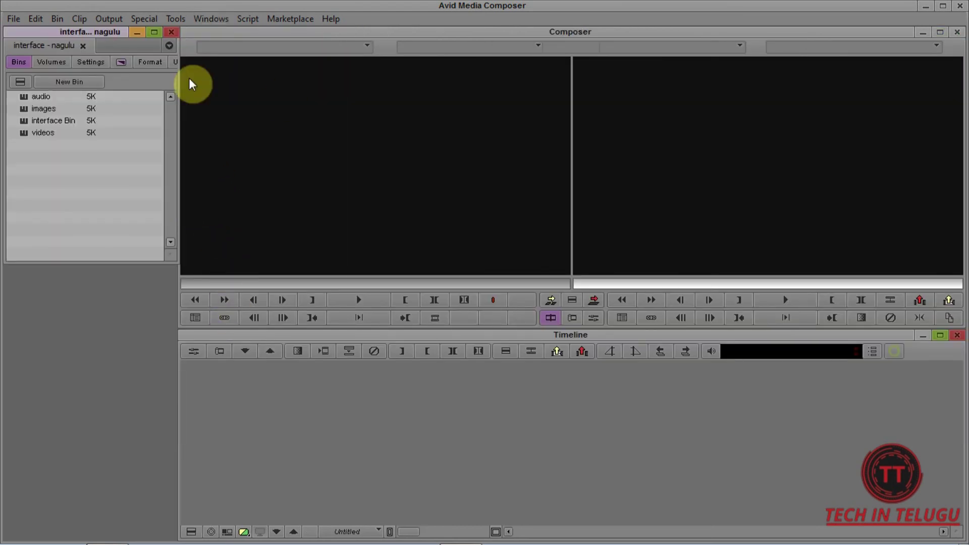
pyautogui.click(202, 20)
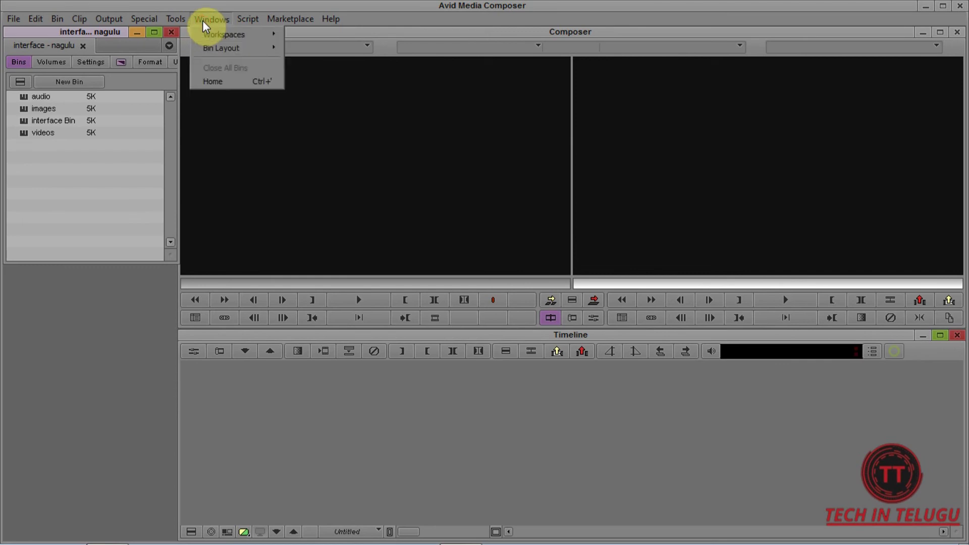
pyautogui.moveTo(207, 34)
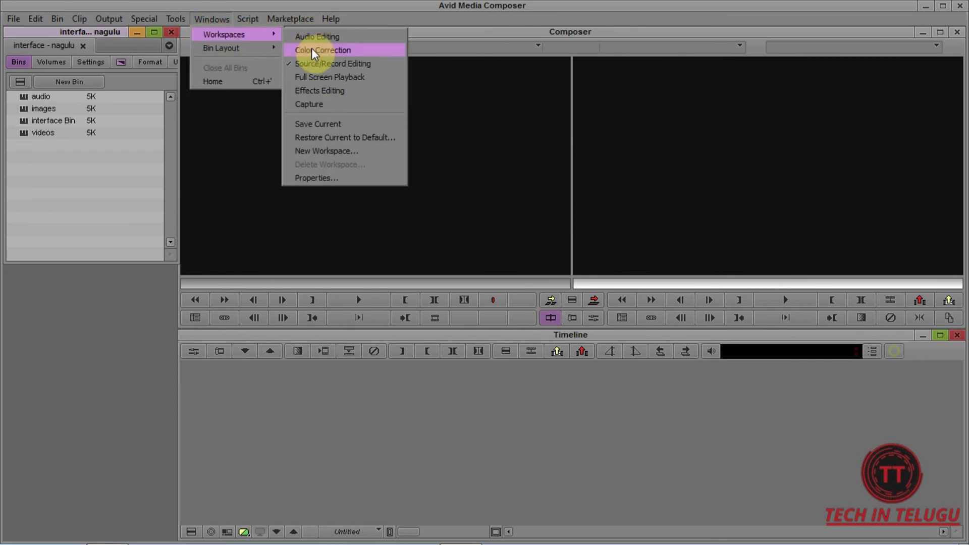
pyautogui.click(142, 332)
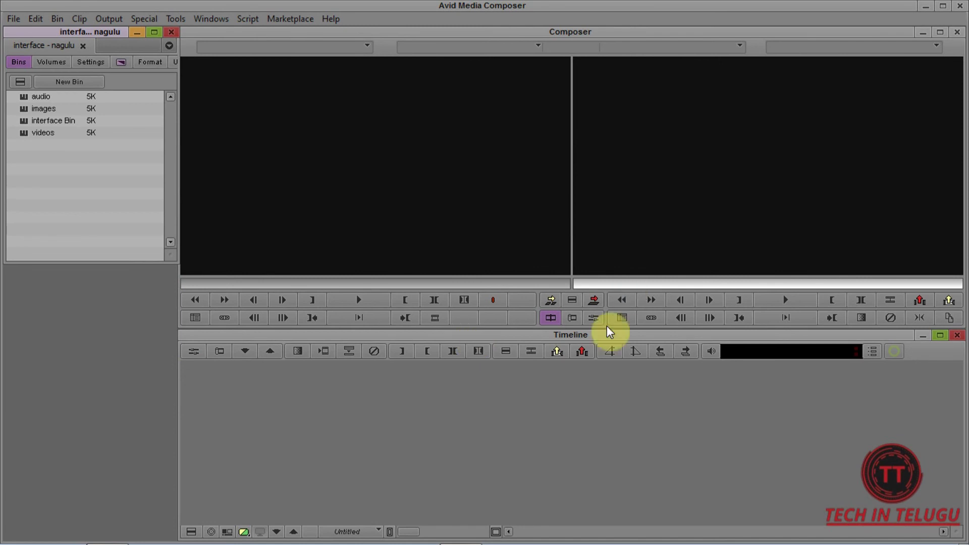
pyautogui.click(175, 19)
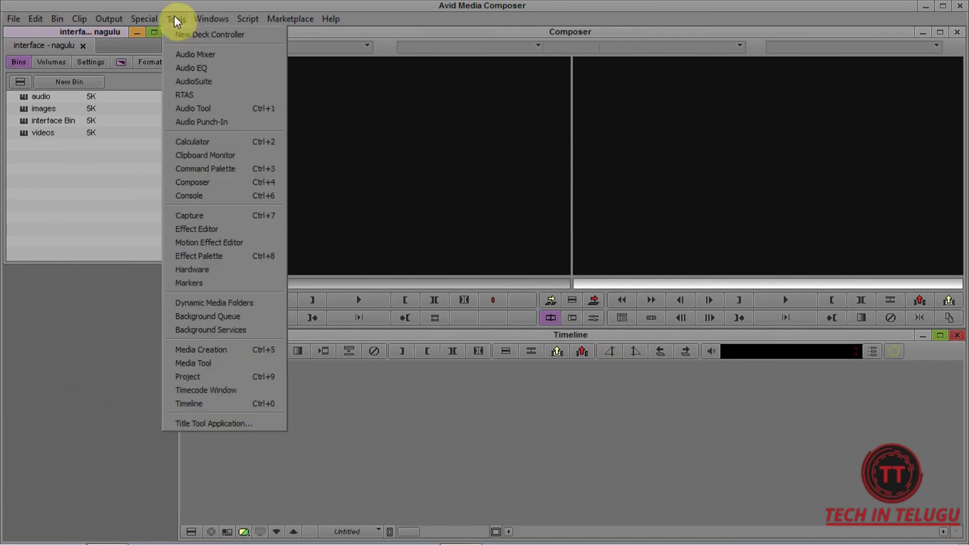
# Open the Audio Mixer and Avid Calculator from Tools and arrange them on screen
pyautogui.click(195, 55)
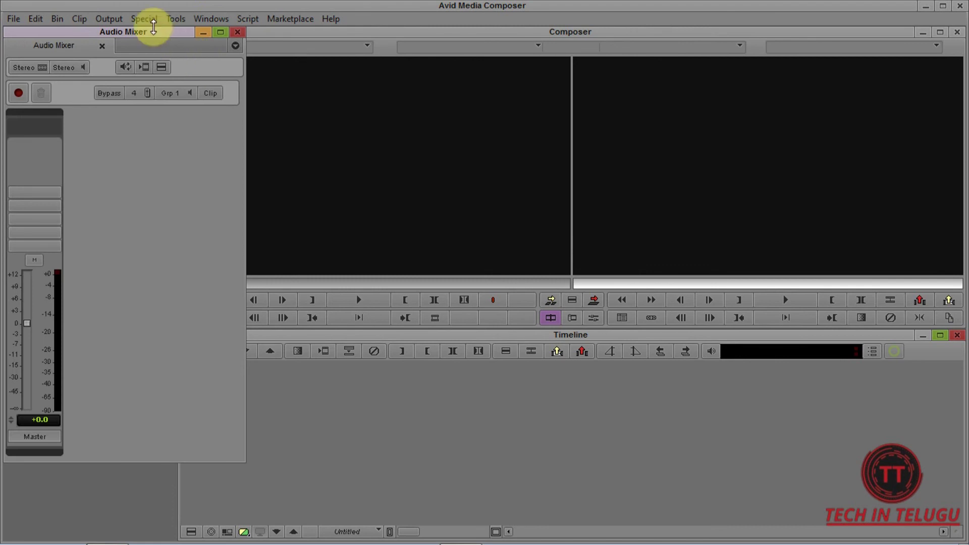
pyautogui.moveTo(157, 35); pyautogui.dragTo(148, 157)
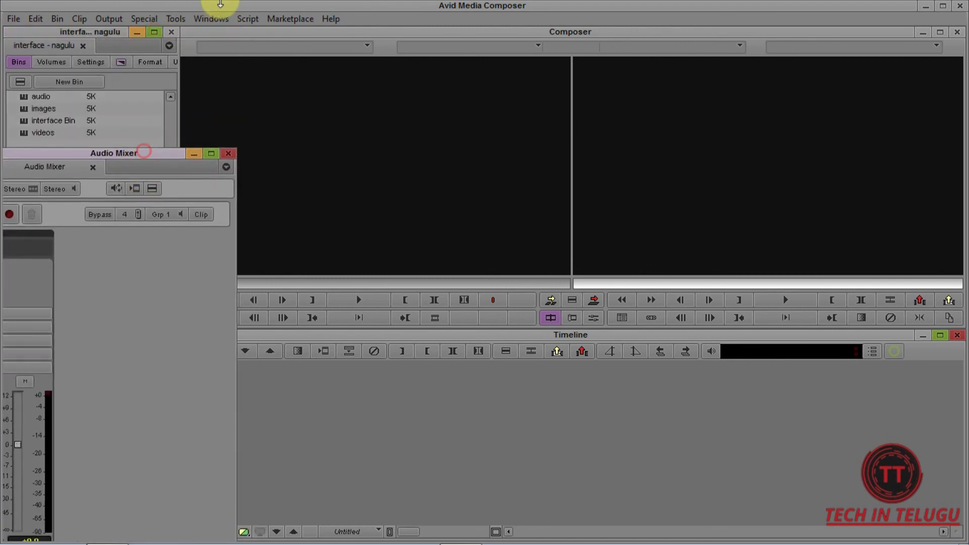
pyautogui.click(177, 19)
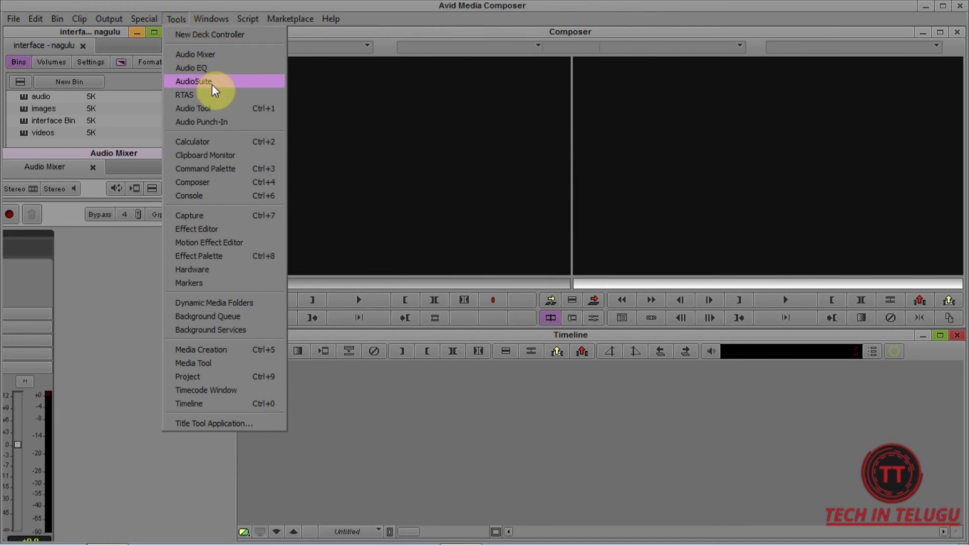
pyautogui.click(218, 144)
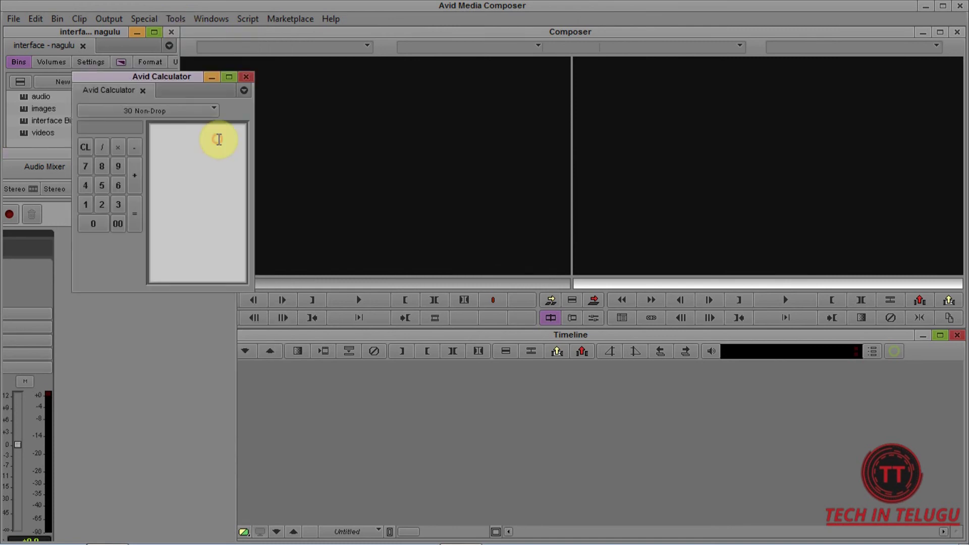
pyautogui.moveTo(158, 76)
pyautogui.mouseDown()
pyautogui.moveTo(371, 249)
pyautogui.moveTo(379, 310)
pyautogui.mouseUp()
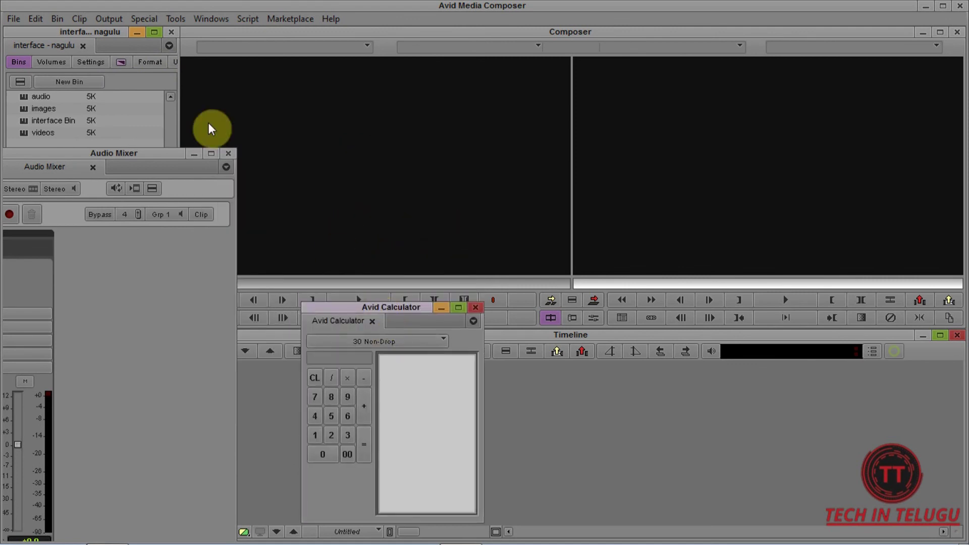
pyautogui.moveTo(173, 153); pyautogui.dragTo(194, 256)
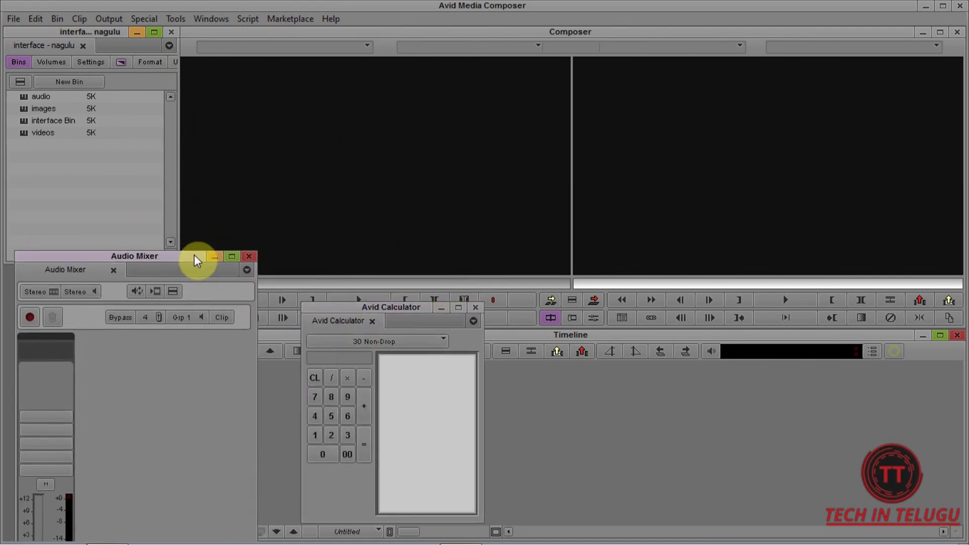
# Start a new workspace from this layout via Windows > Workspaces > New Workspace
pyautogui.click(220, 19)
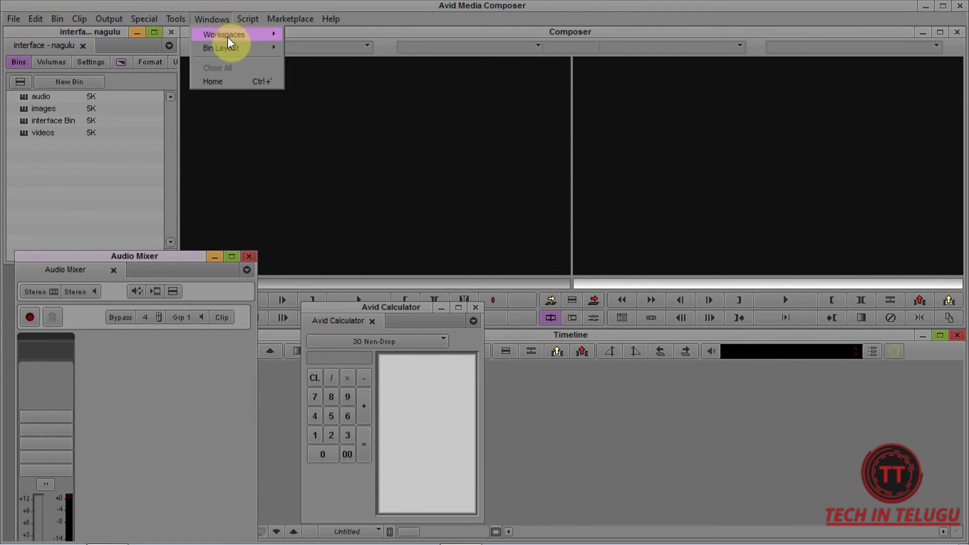
pyautogui.moveTo(228, 37)
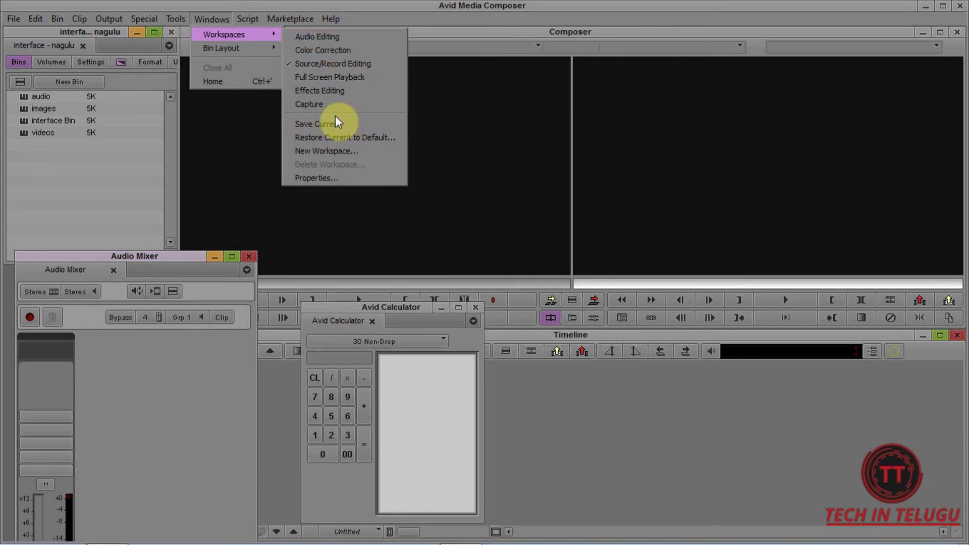
pyautogui.click(346, 151)
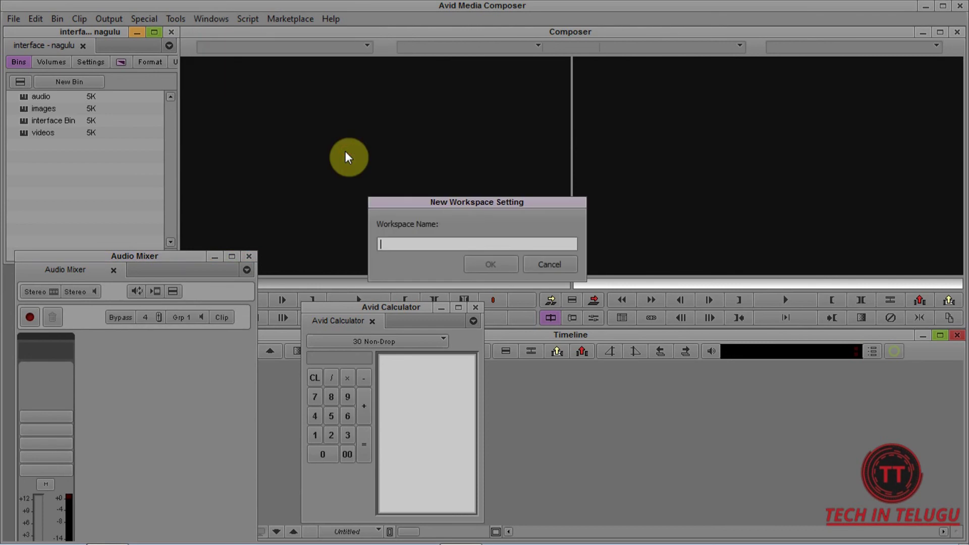
# Save the layout as workspace '123' and load it from the workspace list
pyautogui.write('123')
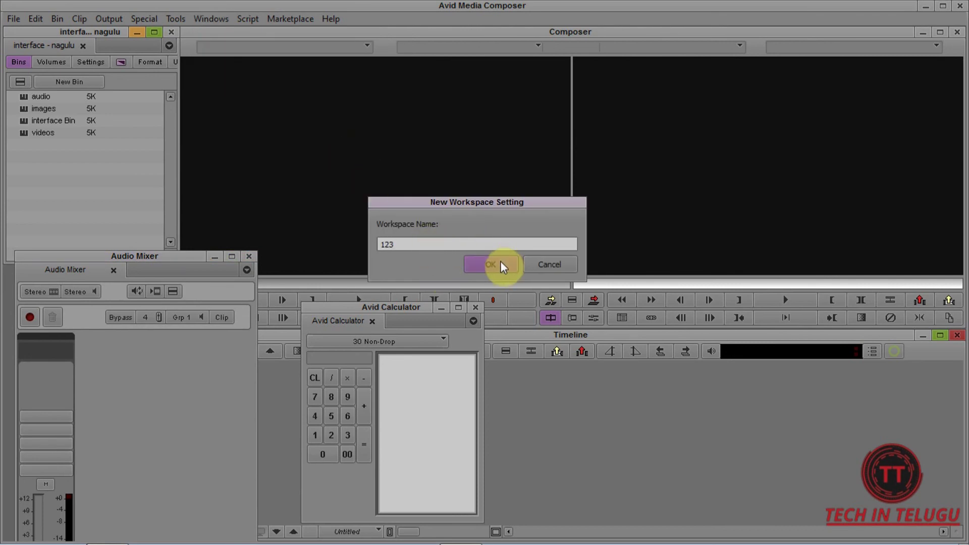
pyautogui.click(501, 262)
pyautogui.click(212, 19)
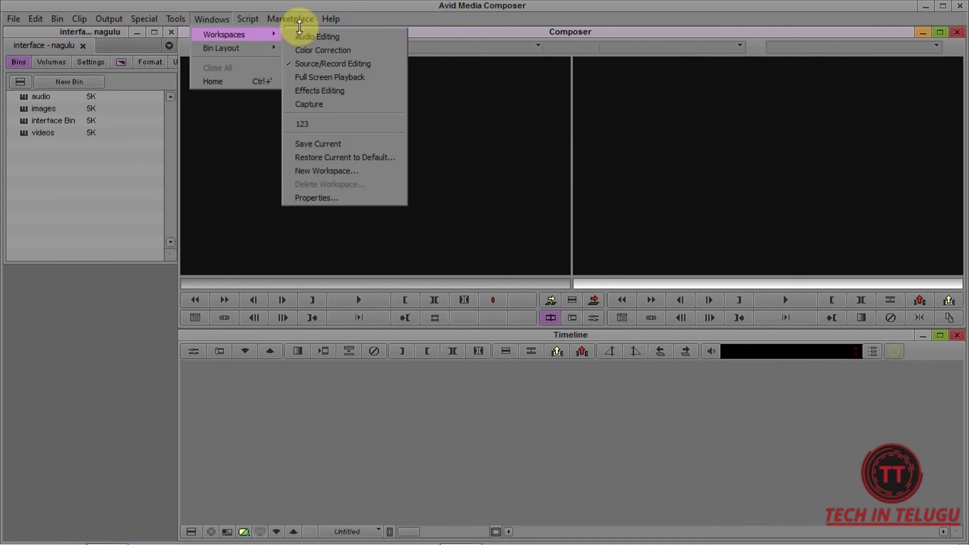
pyautogui.click(313, 123)
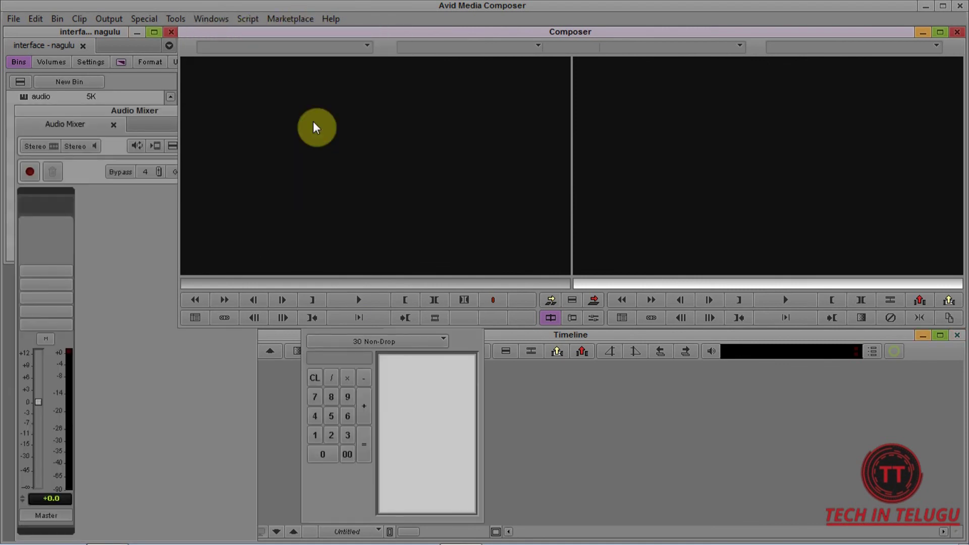
# Bring the Audio Mixer to the front and browse the Windows menu options
pyautogui.click(87, 109)
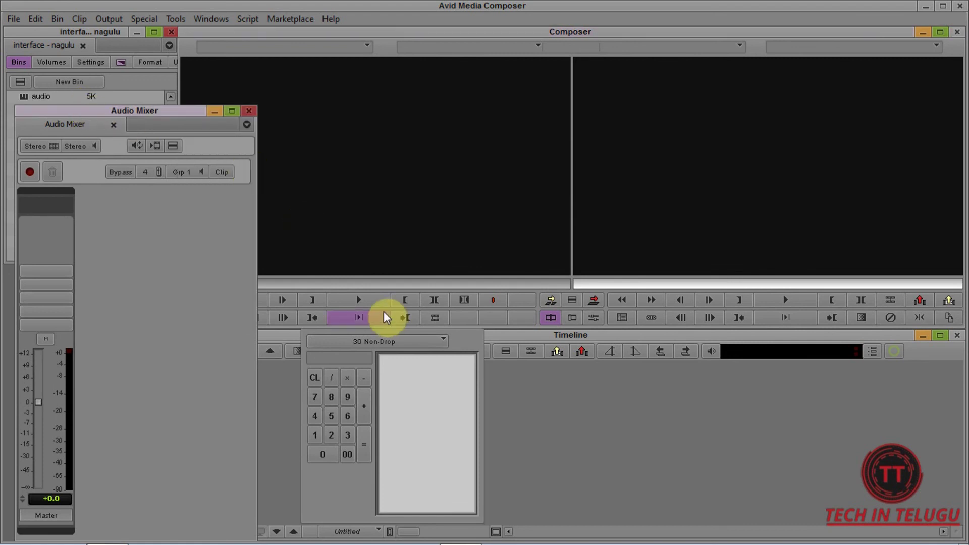
pyautogui.click(204, 16)
pyautogui.moveTo(211, 33)
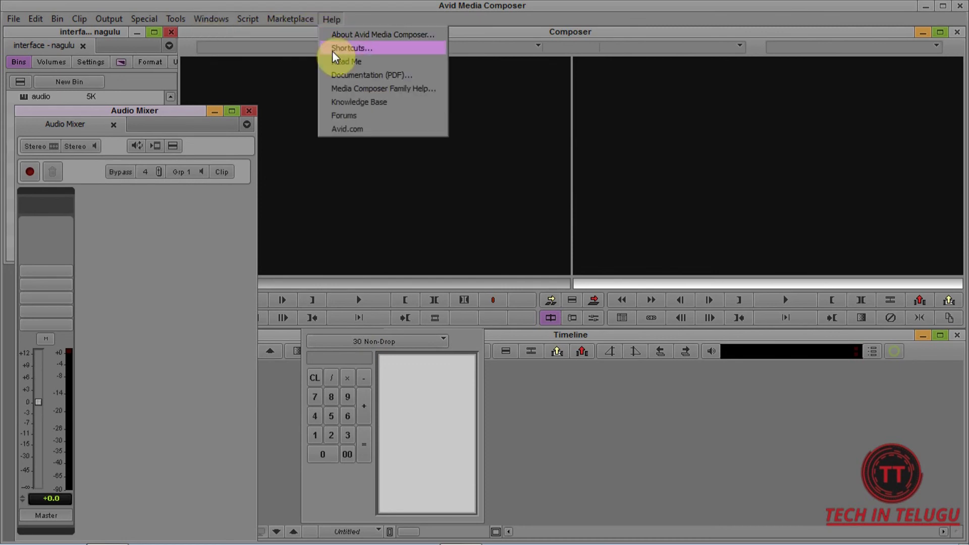
pyautogui.moveTo(236, 19)
pyautogui.moveTo(247, 35)
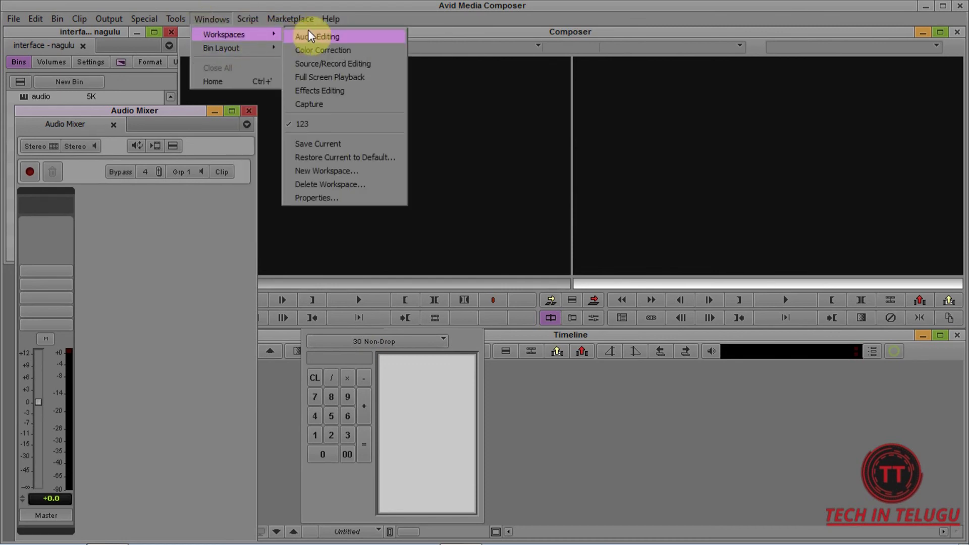
# Switch to the Source/Record Editing workspace, leaving only the Composer and Timeline windows, with Composer active
pyautogui.click(321, 64)
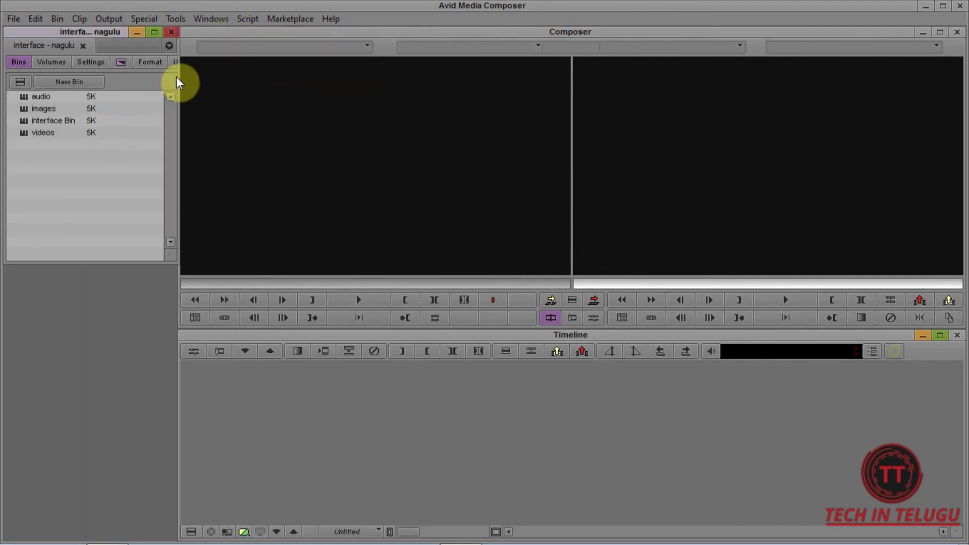
pyautogui.click(210, 17)
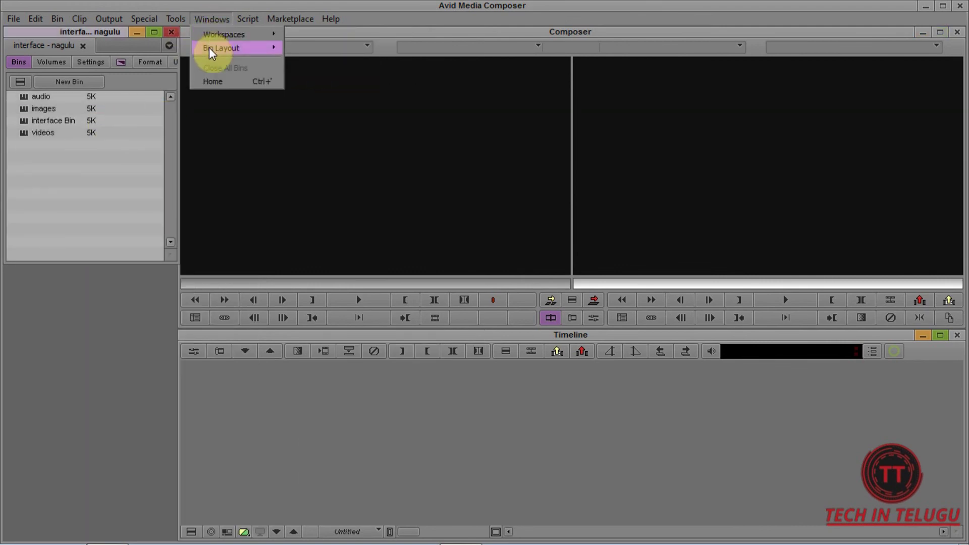
pyautogui.click(146, 182)
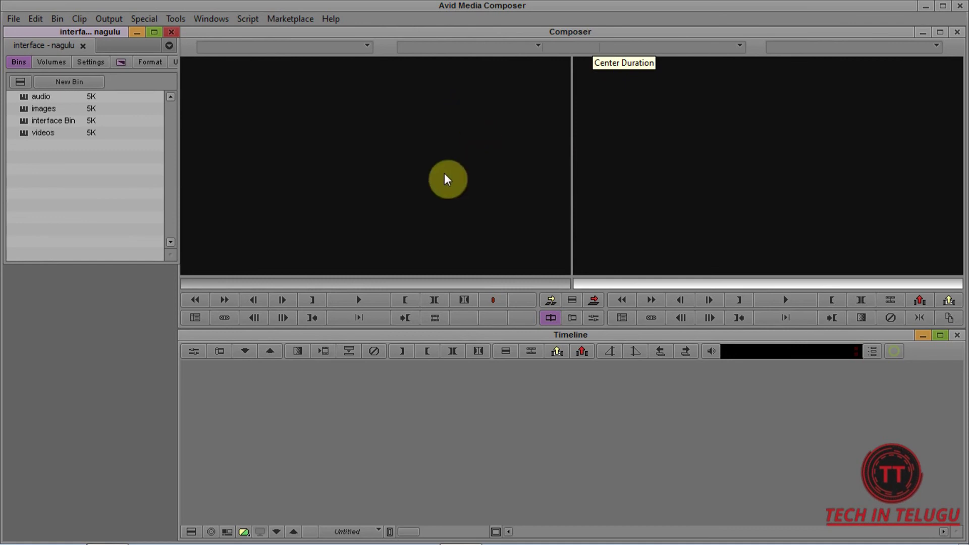
pyautogui.click(321, 147)
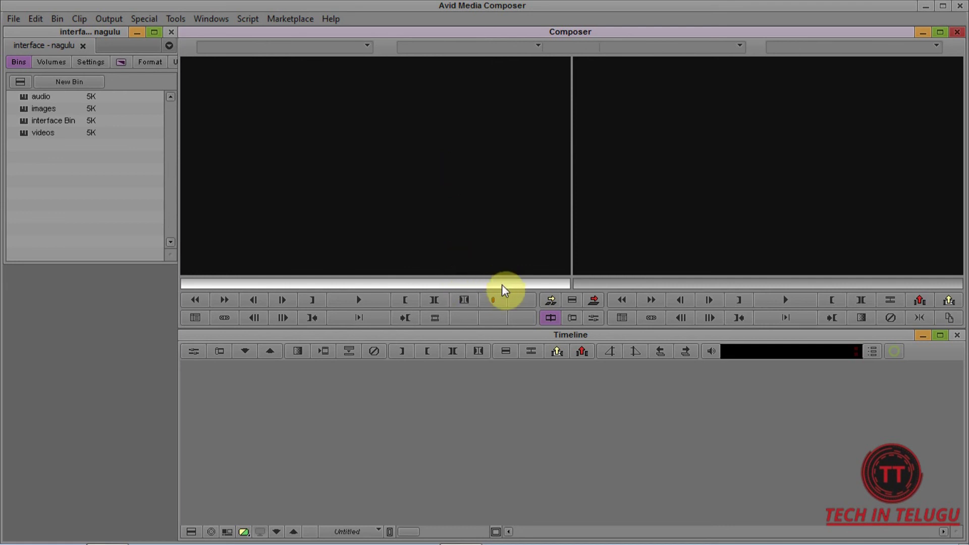
pyautogui.click(312, 299)
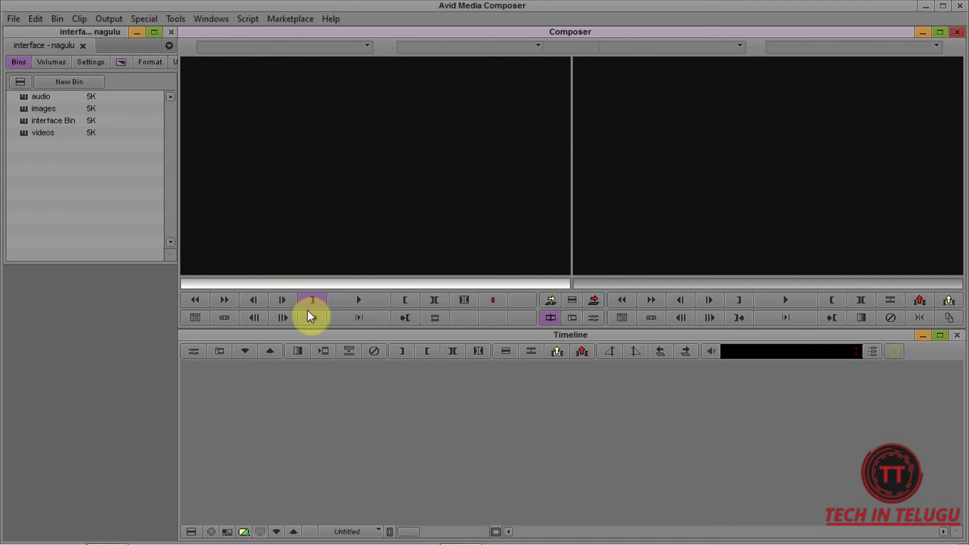